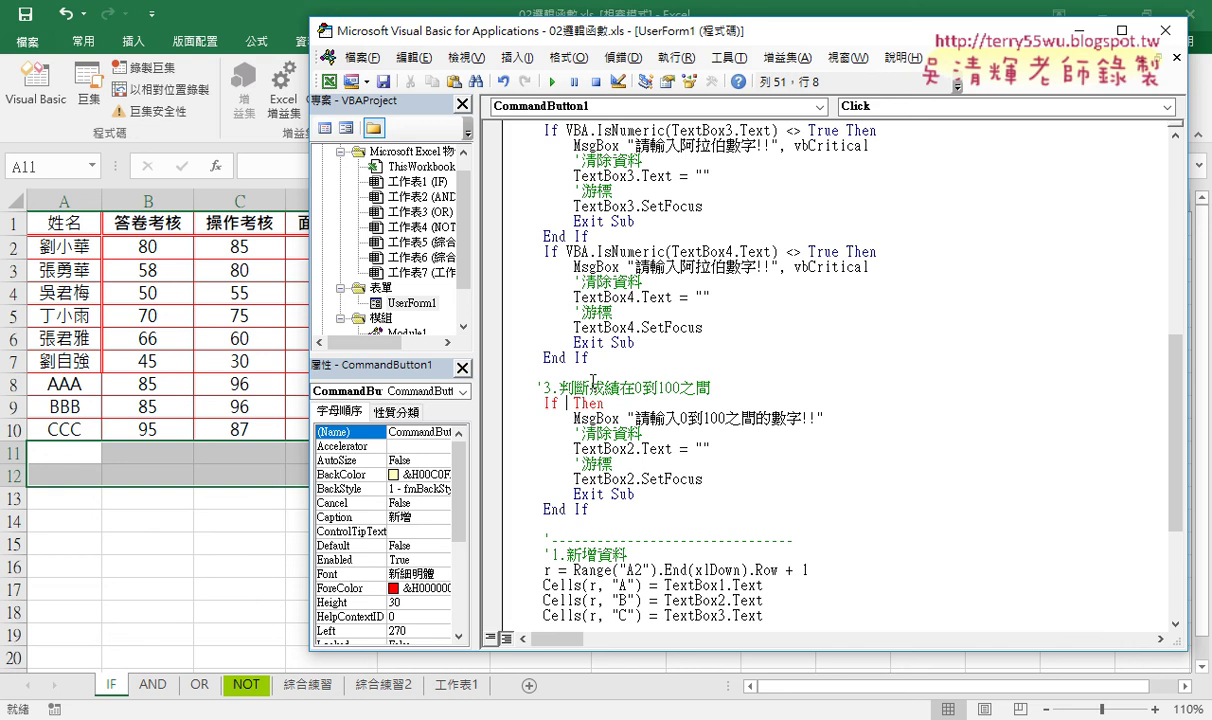
- Remove the placeholder Then from the If line under the 0-to-100 check comment
key("Up")
left_click_drag(561, 388, 726, 390)
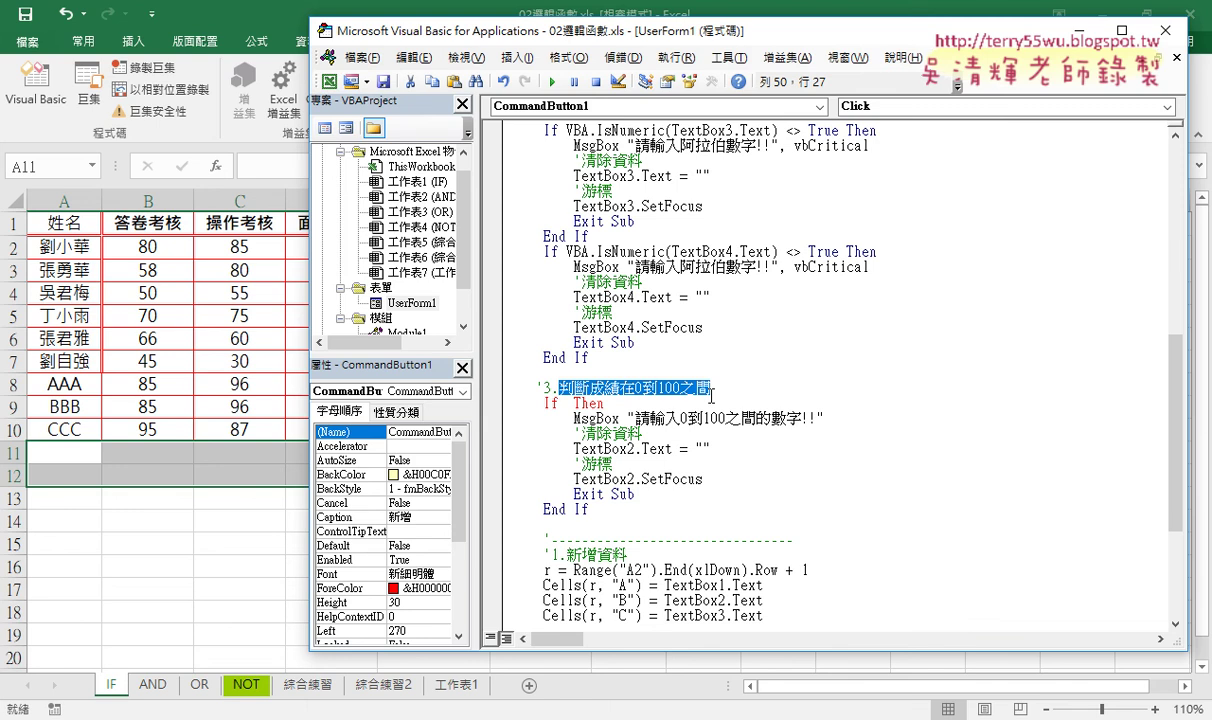
left_click(566, 404)
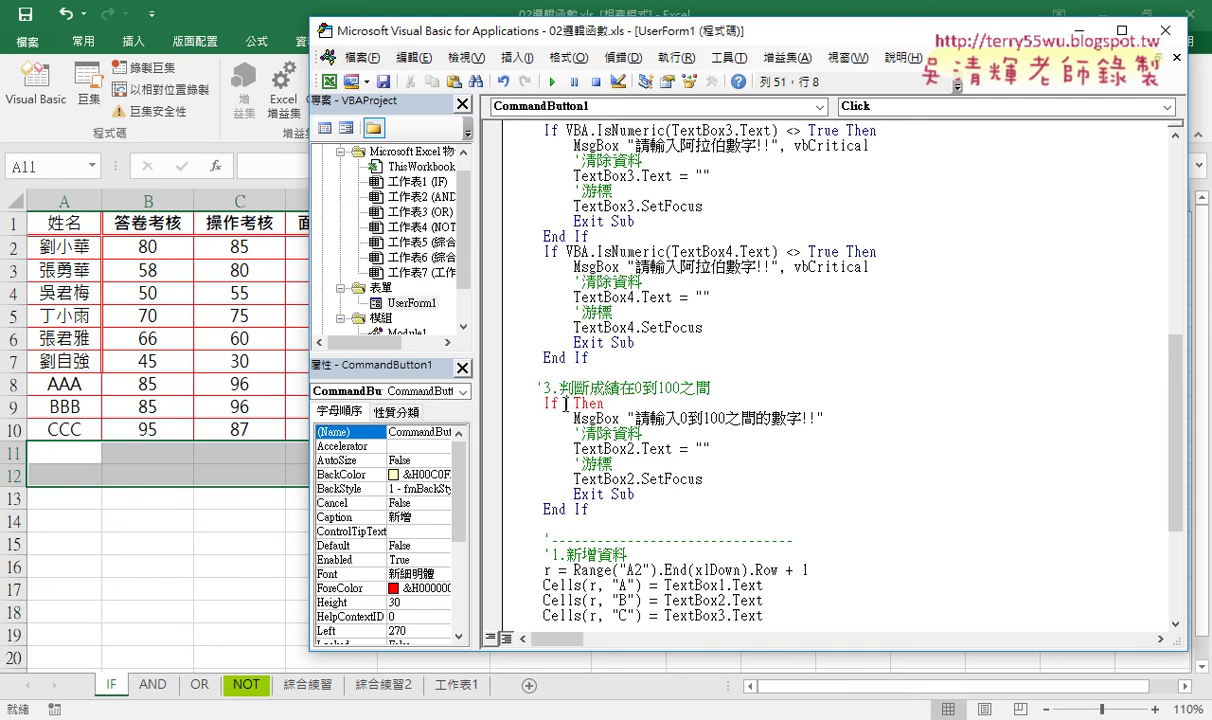
double_click(585, 404)
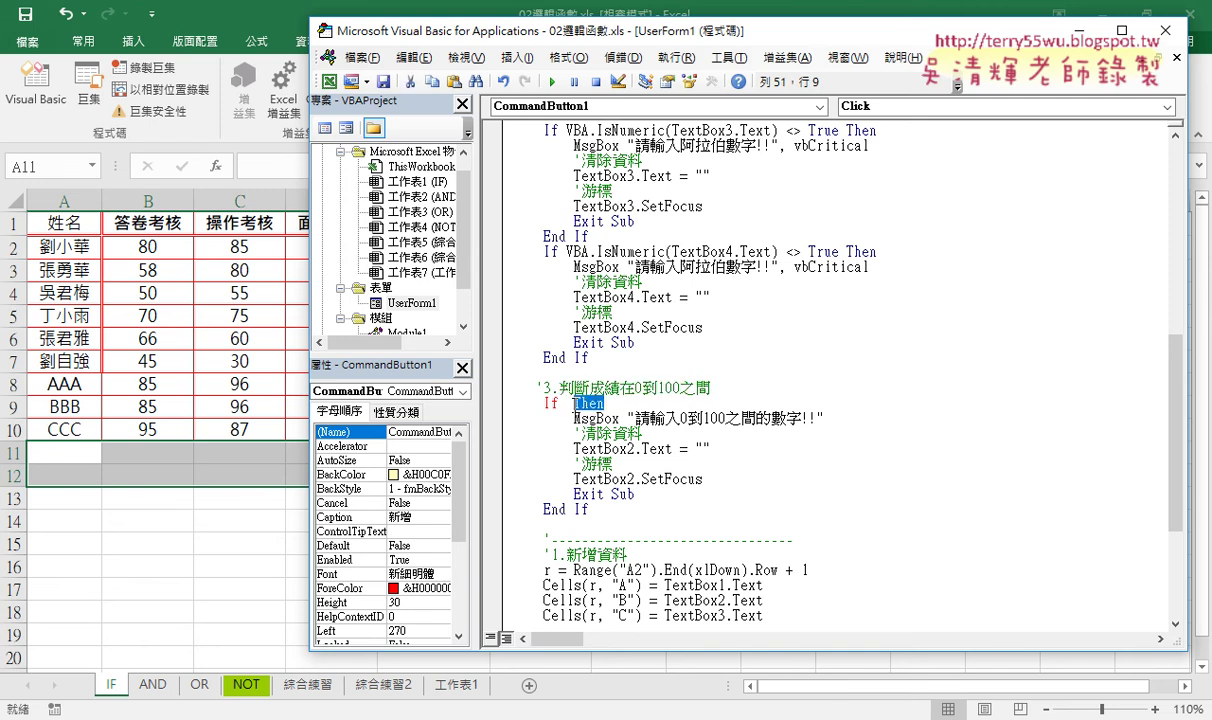
key("Delete")
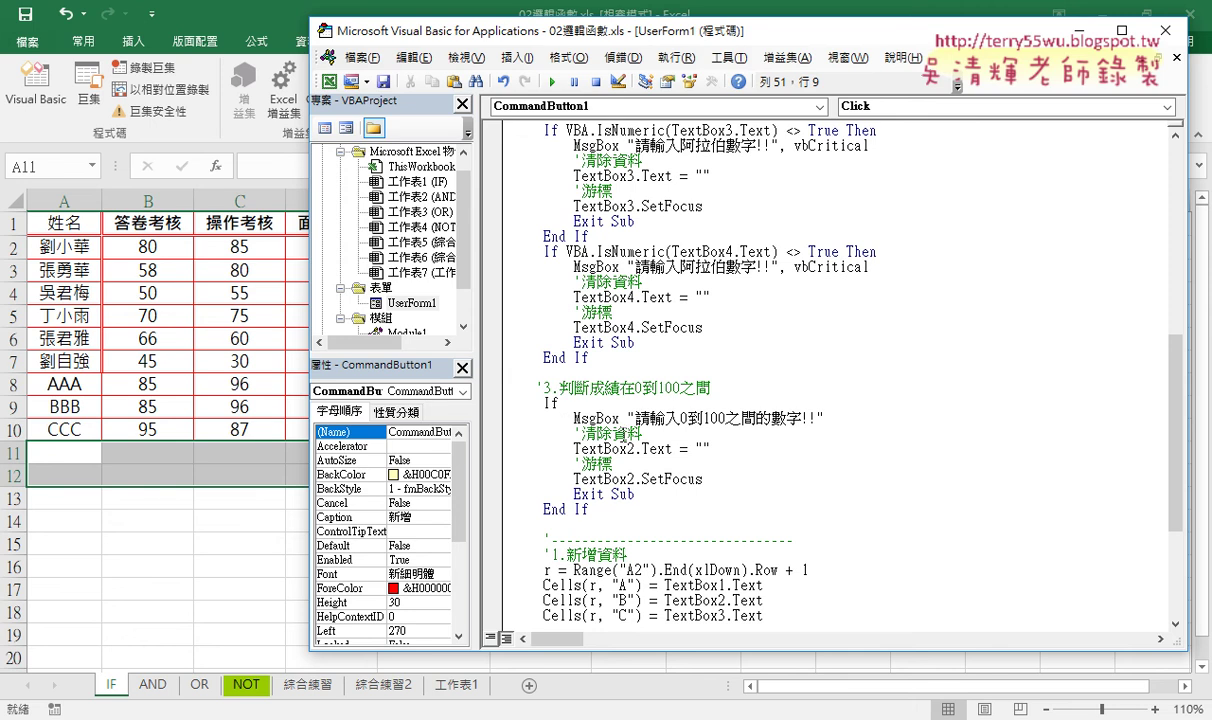
- Copy TextBox2.Text onto the If line after If and add <0 as the lower-bound condition
left_click(601, 430)
left_click(588, 452)
left_click(668, 449)
left_click_drag(668, 449, 575, 450)
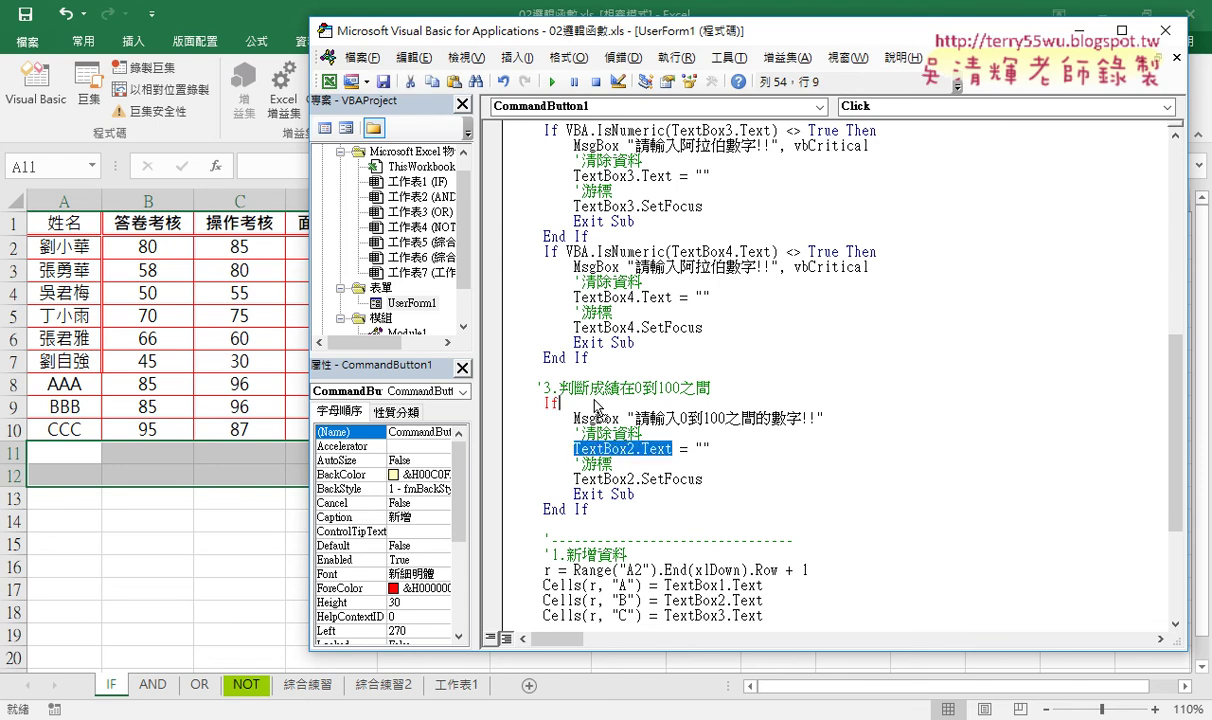
left_click_drag(596, 406, 586, 404)
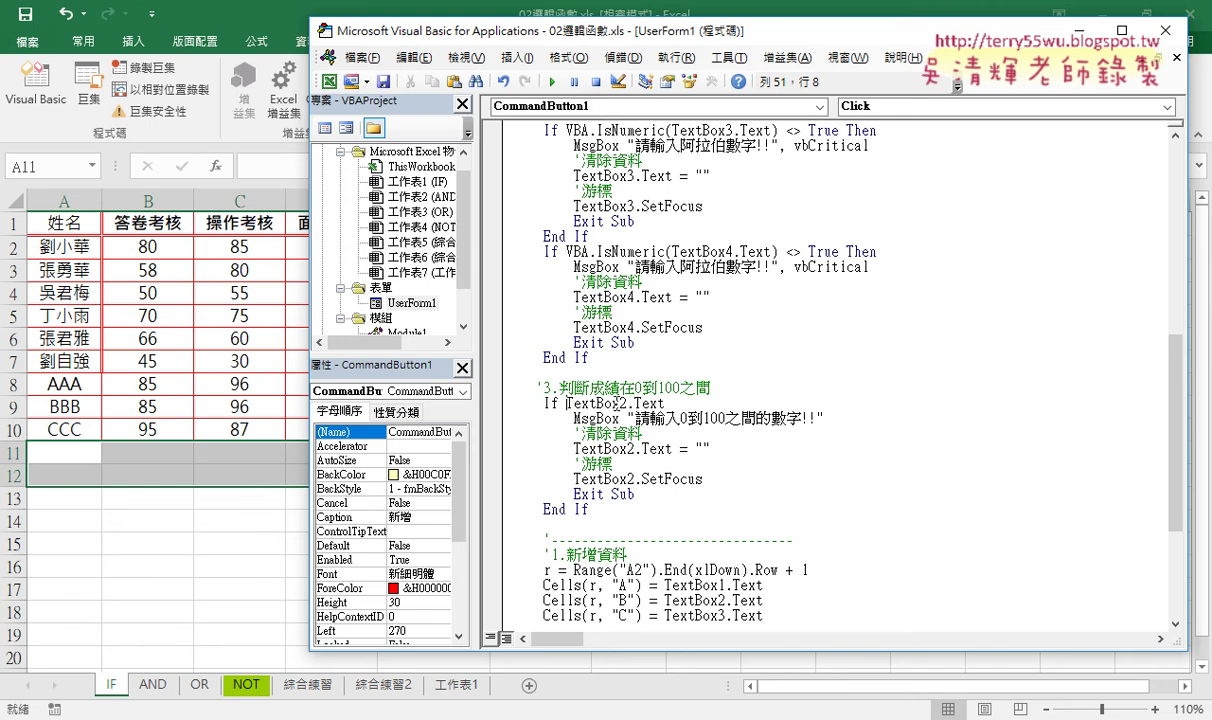
left_click(670, 404)
type("<")
type("0")
mouse_move(883, 268)
left_mouse_down()
mouse_move(883, 345)
mouse_move(840, 316)
mouse_move(790, 333)
left_mouse_up()
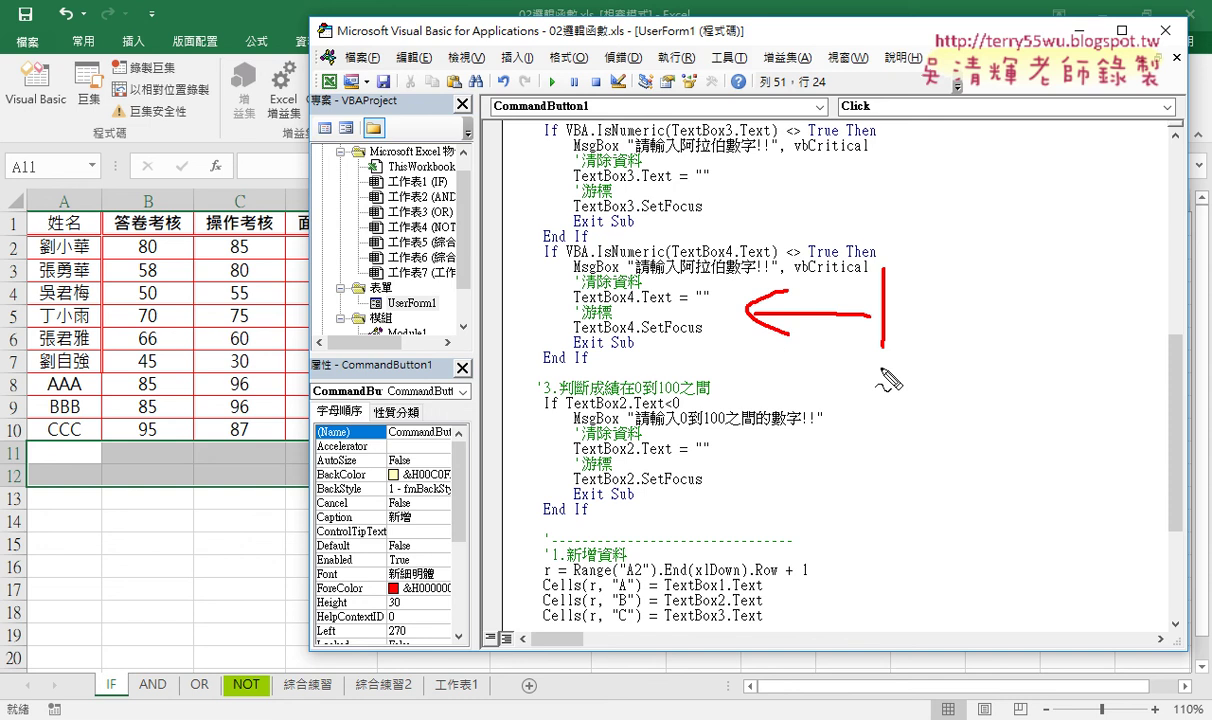
mouse_move(872, 366)
left_mouse_down()
mouse_move(878, 378)
mouse_move(872, 368)
left_mouse_up()
mouse_move(1048, 278)
left_mouse_down()
mouse_move(1048, 328)
mouse_move(1018, 395)
mouse_move(1038, 372)
mouse_move(1061, 372)
left_mouse_up()
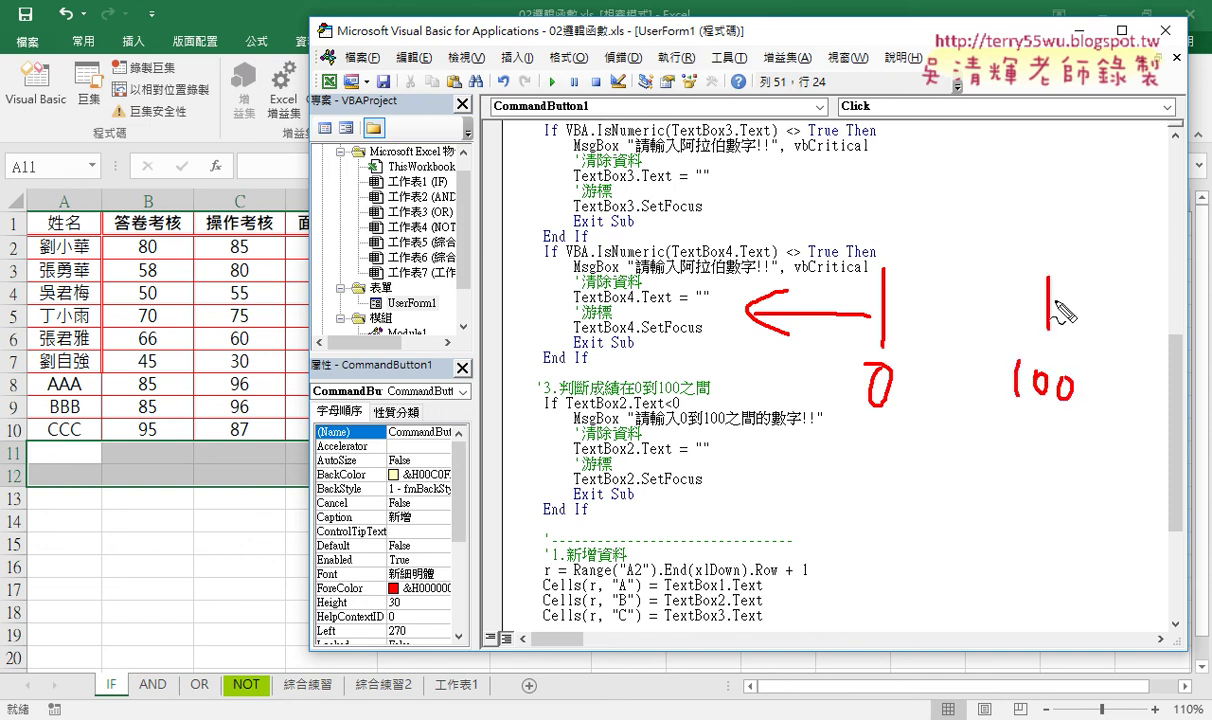
left_click_drag(1050, 298, 1163, 298)
left_click_drag(1150, 285, 1140, 335)
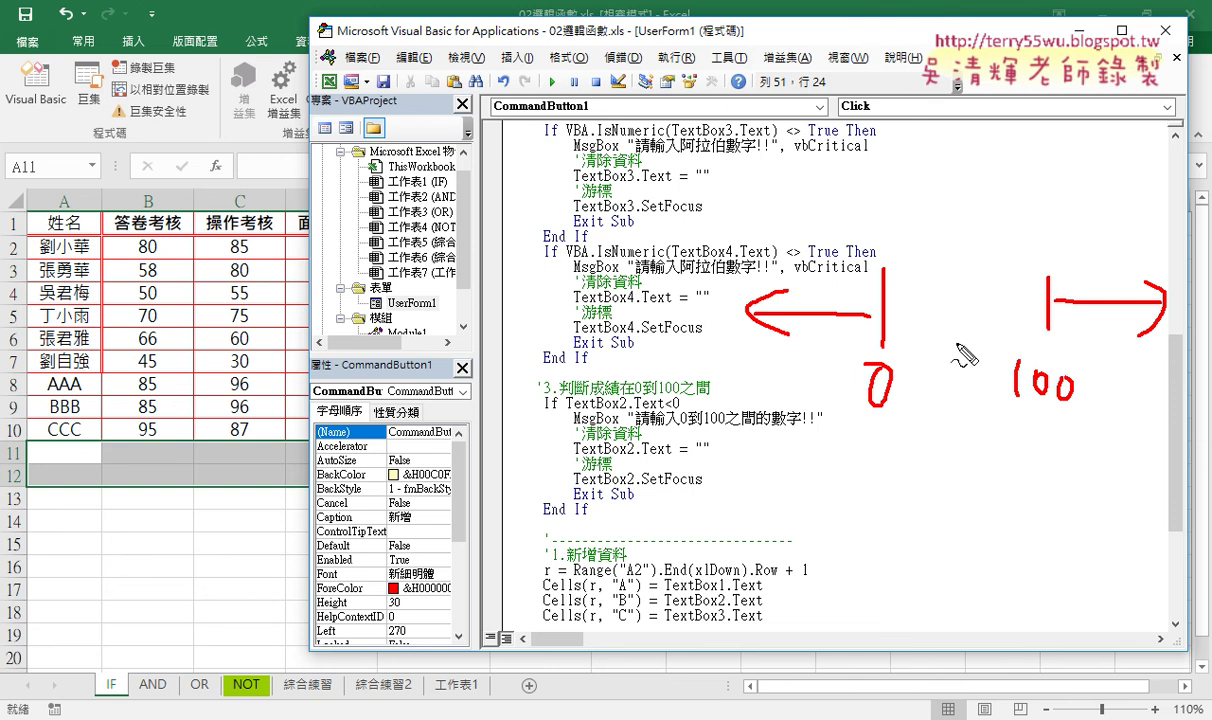
left_click_drag(952, 222, 1000, 238)
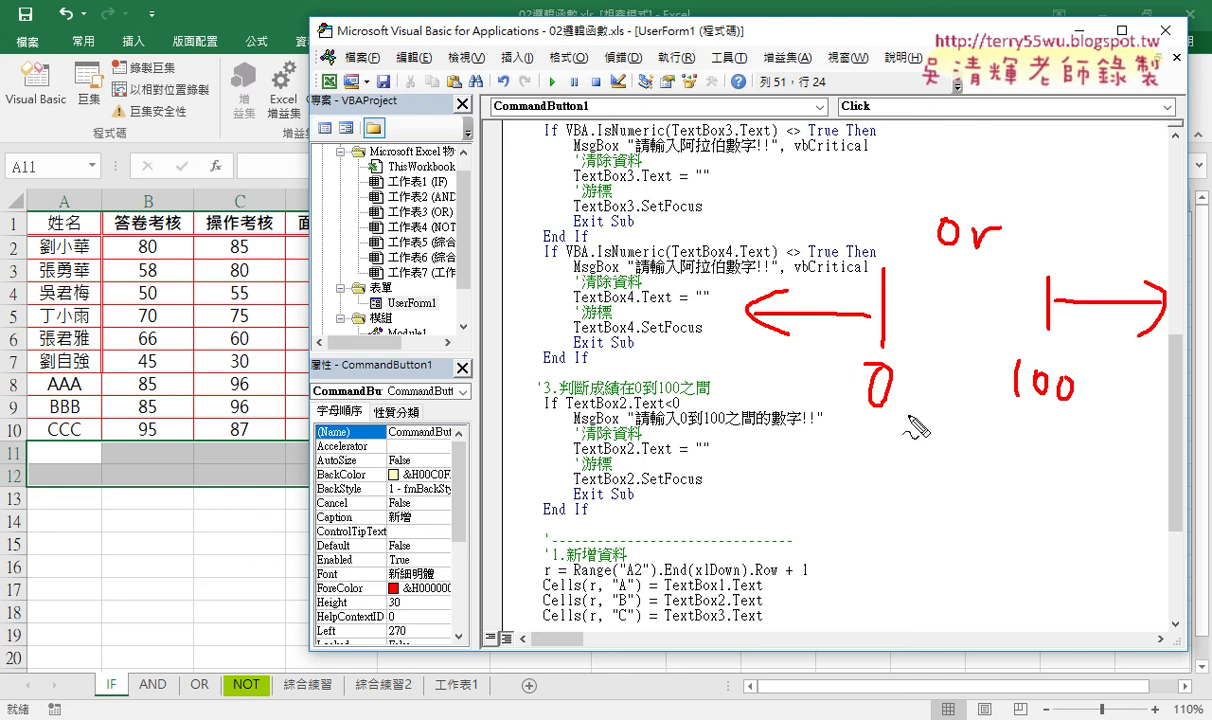
key("Escape")
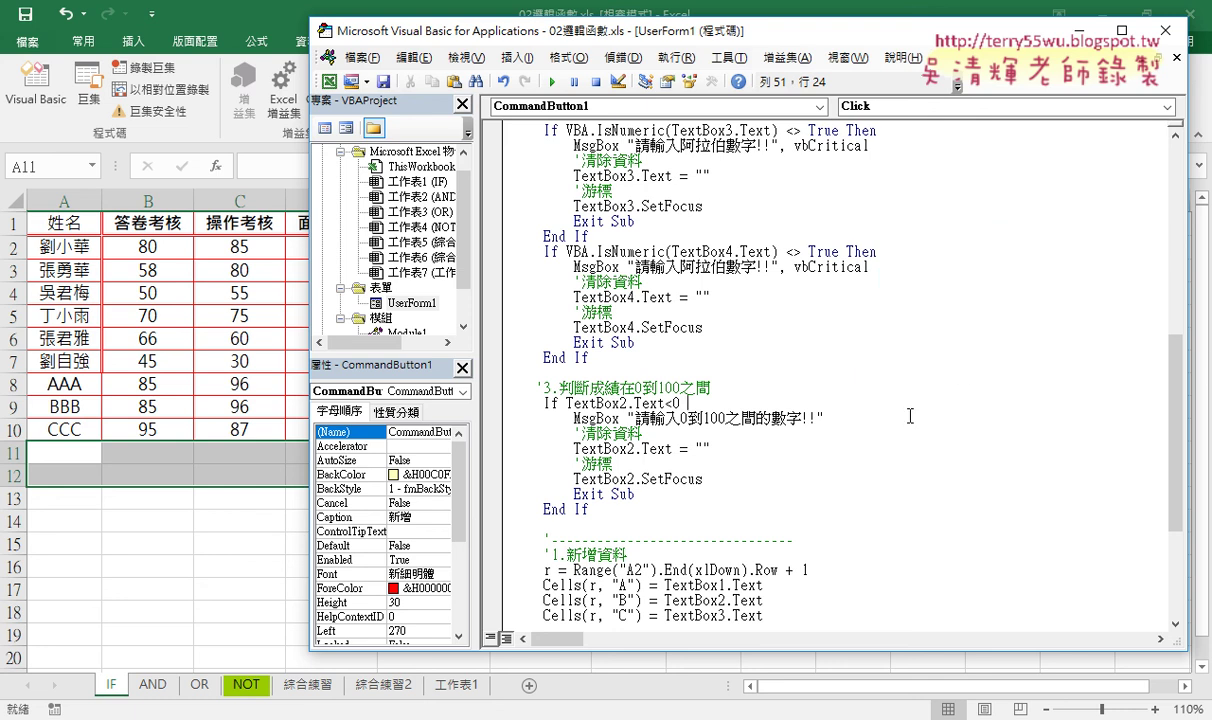
- Extend the condition to If TextBox2.Text < 0 Or TextBox2.Text > 100 Then
left_click_drag(689, 403, 573, 403)
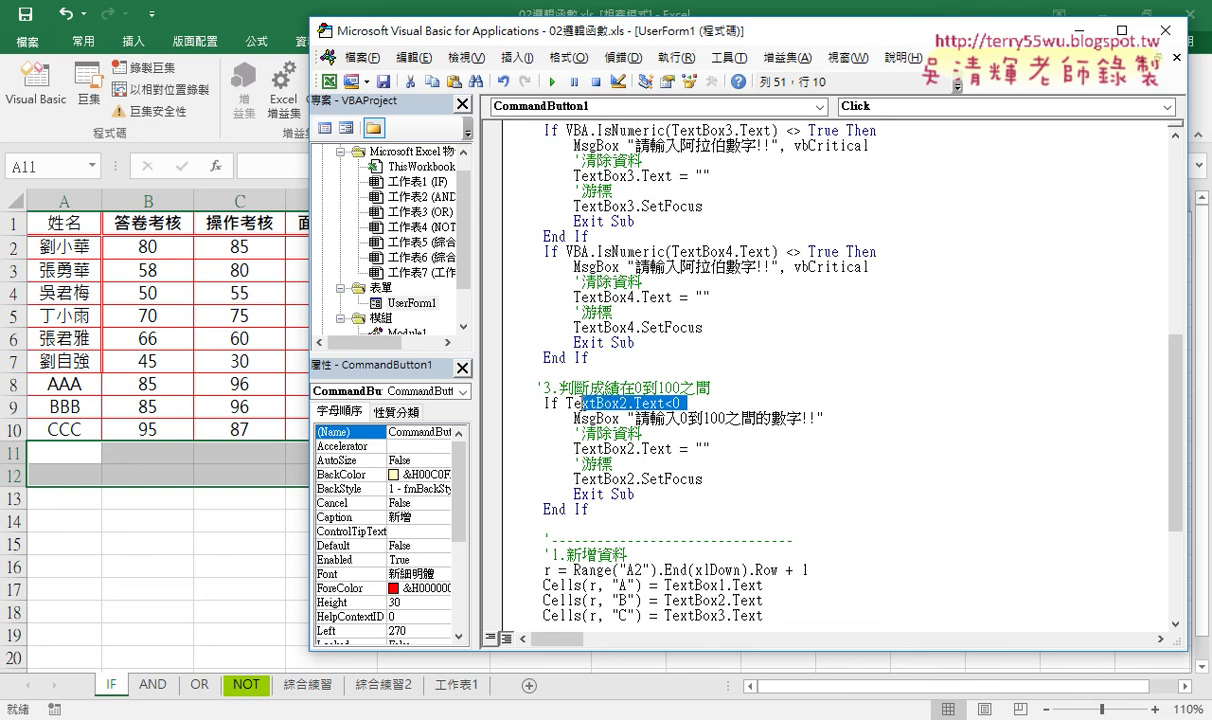
left_click(689, 403)
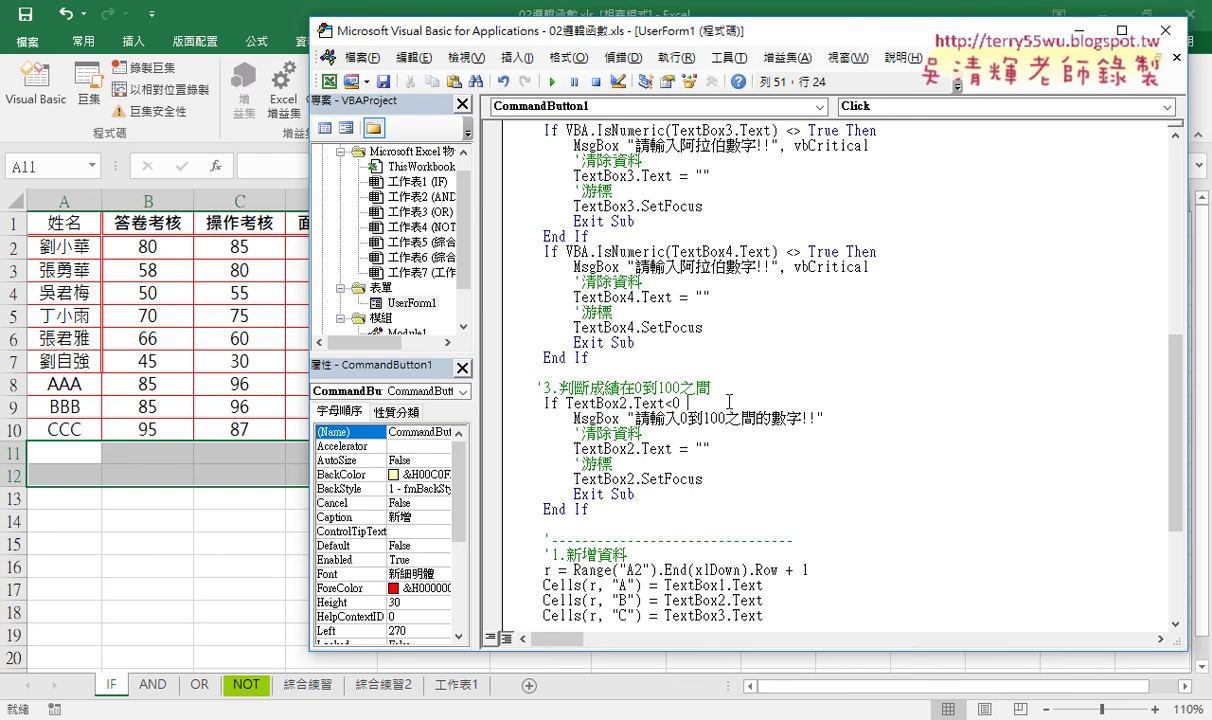
type("or")
mouse_move(663, 403)
left_mouse_down()
mouse_move(566, 403)
mouse_move(731, 411)
left_mouse_up()
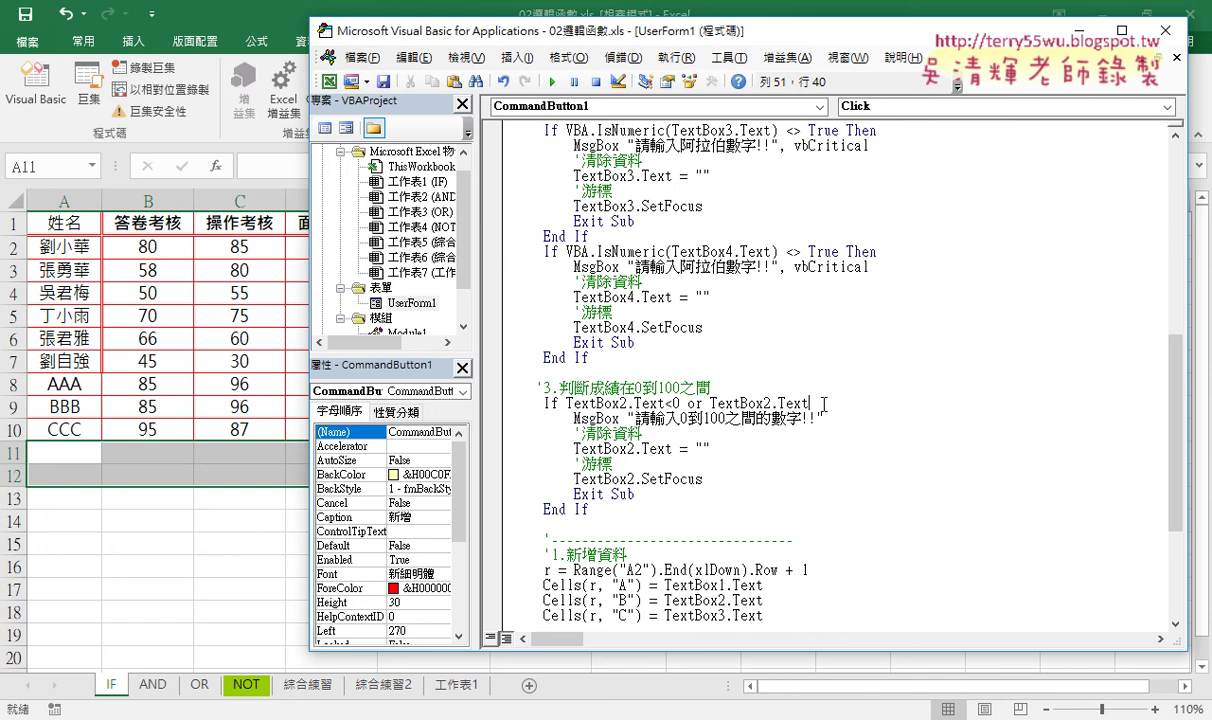
type("> 100")
type(" th")
type("e")
type("n")
left_click(922, 477)
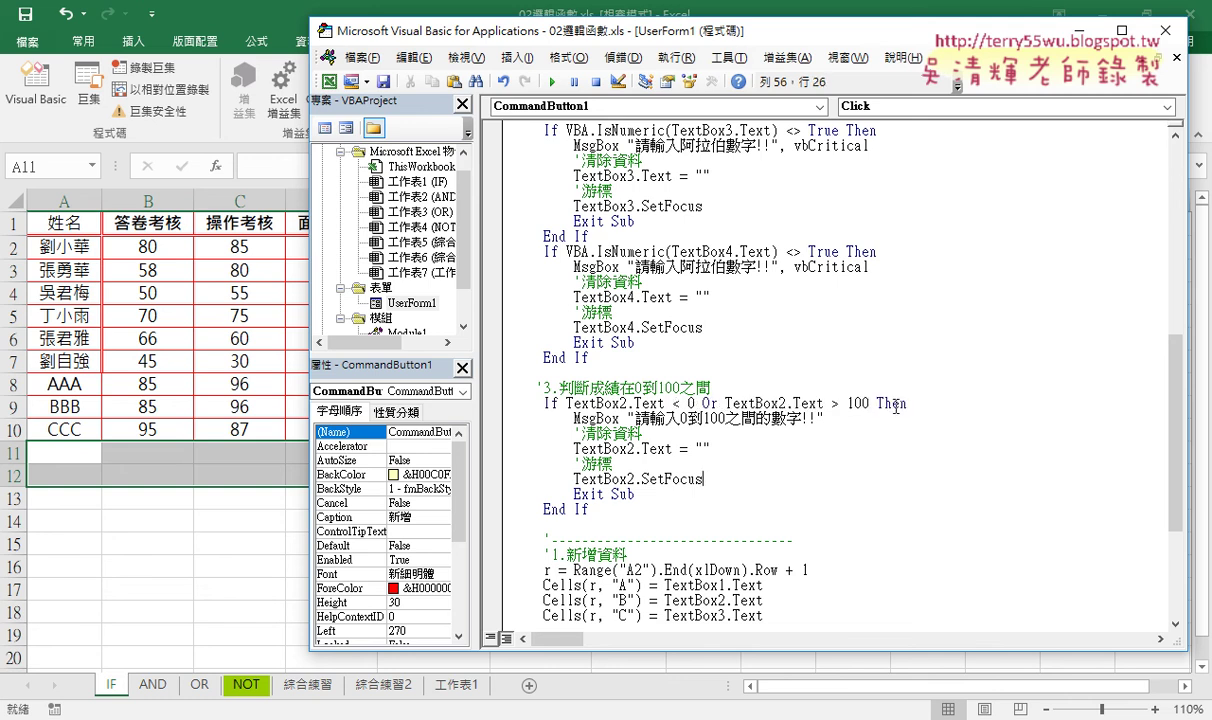
left_click_drag(869, 403, 566, 403)
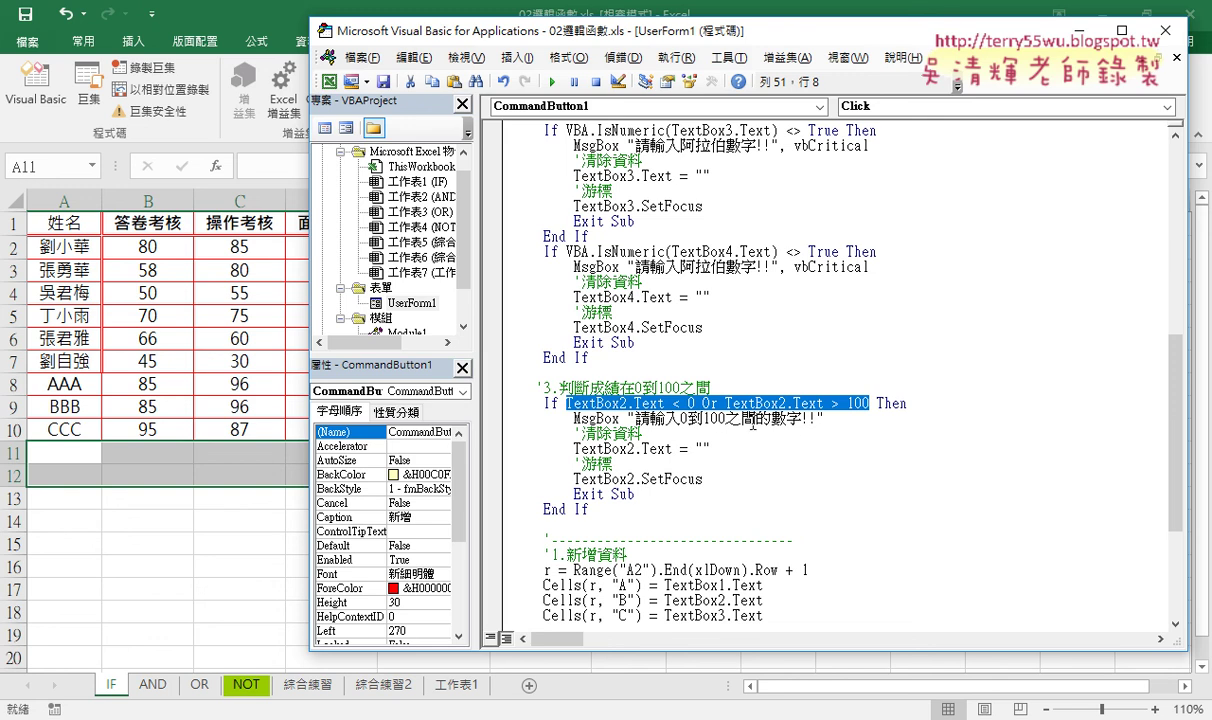
- Add the vbCritical style to the range-check MsgBox
left_click(809, 420)
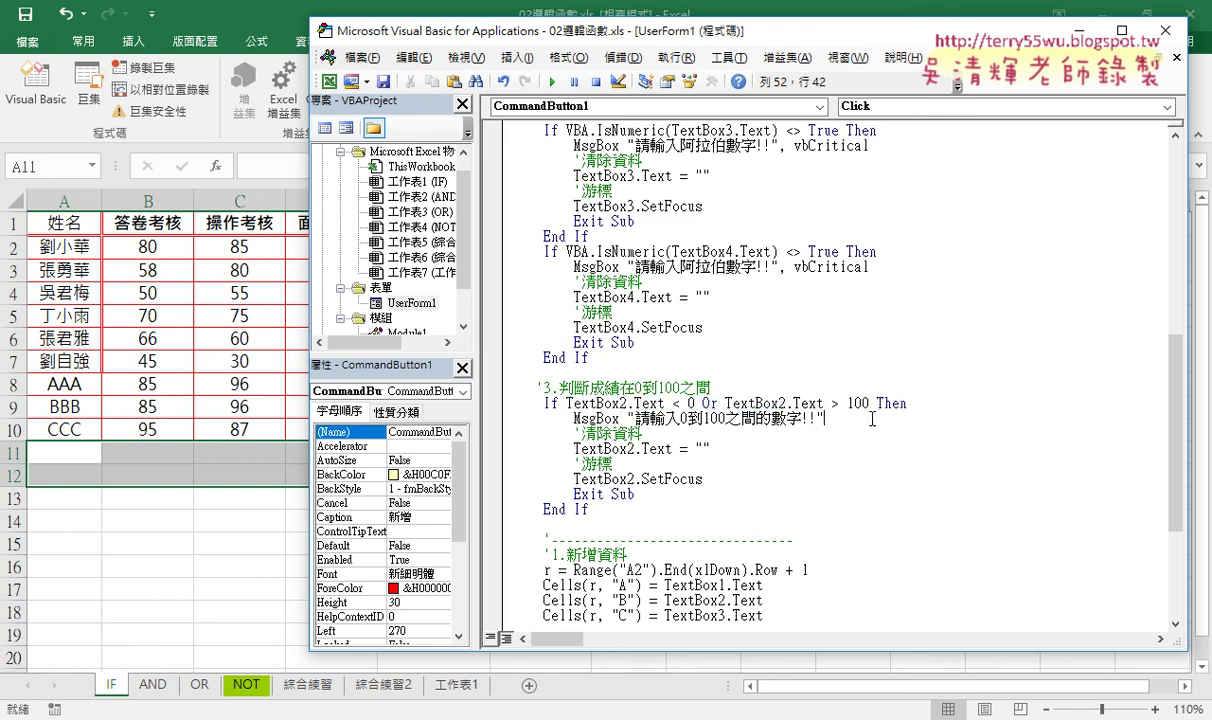
type(",")
key("Down")
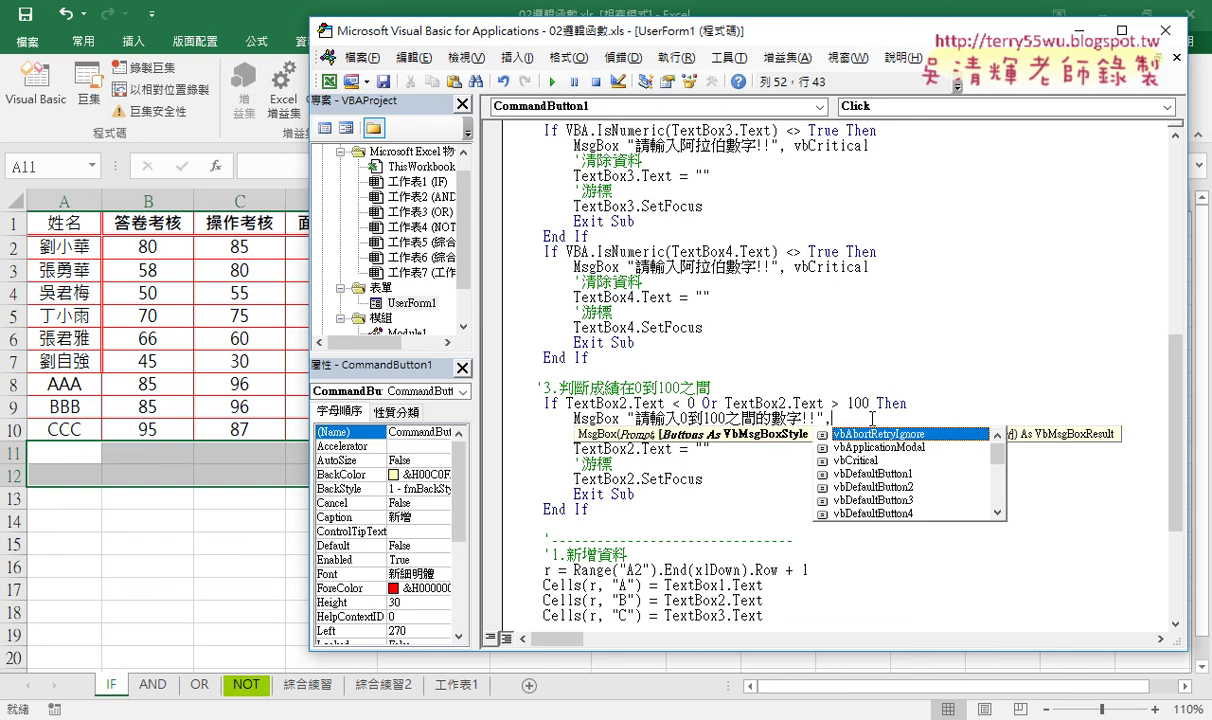
key("Down")
key("Down")
key("Tab")
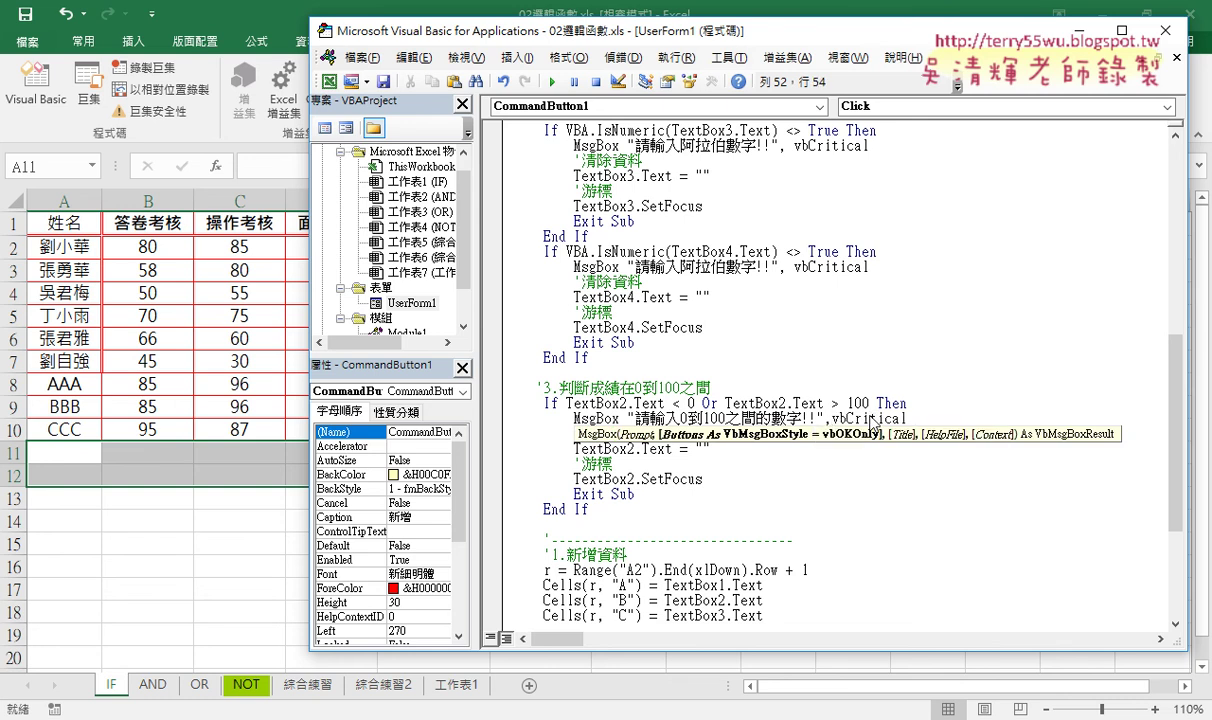
key("Down")
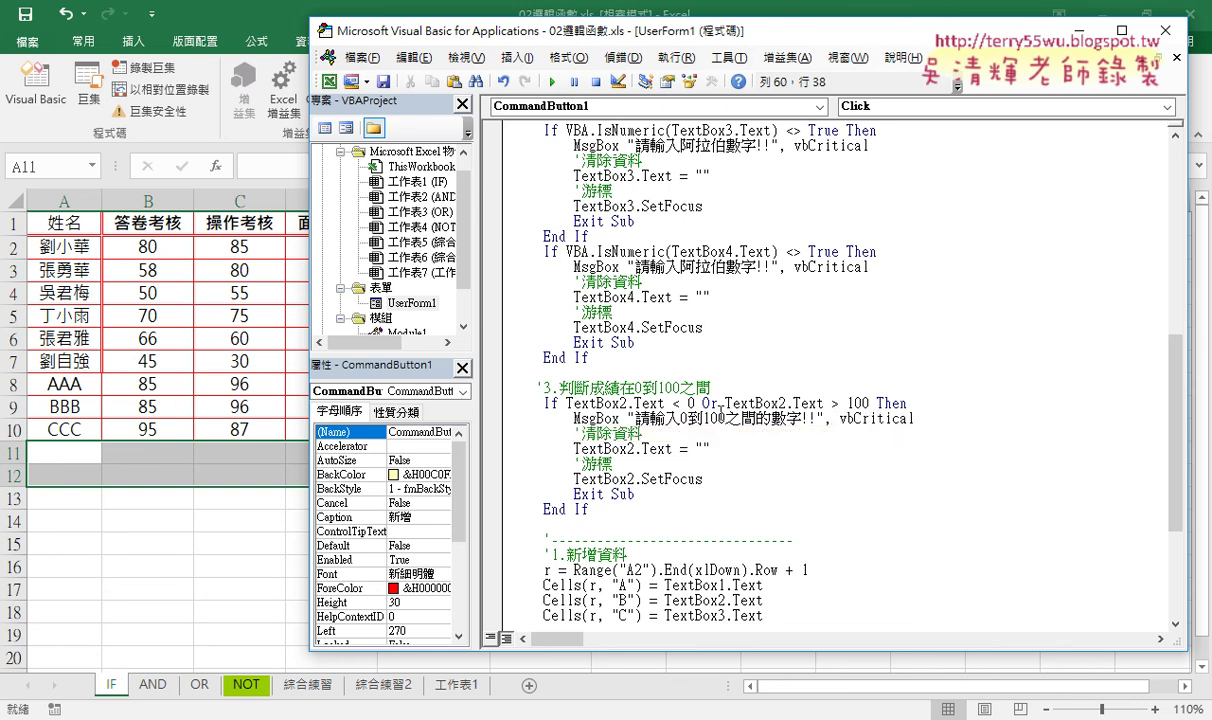
- Highlight the lines that clear TextBox2 and return focus to it
left_click(713, 448)
left_click_drag(713, 448, 571, 449)
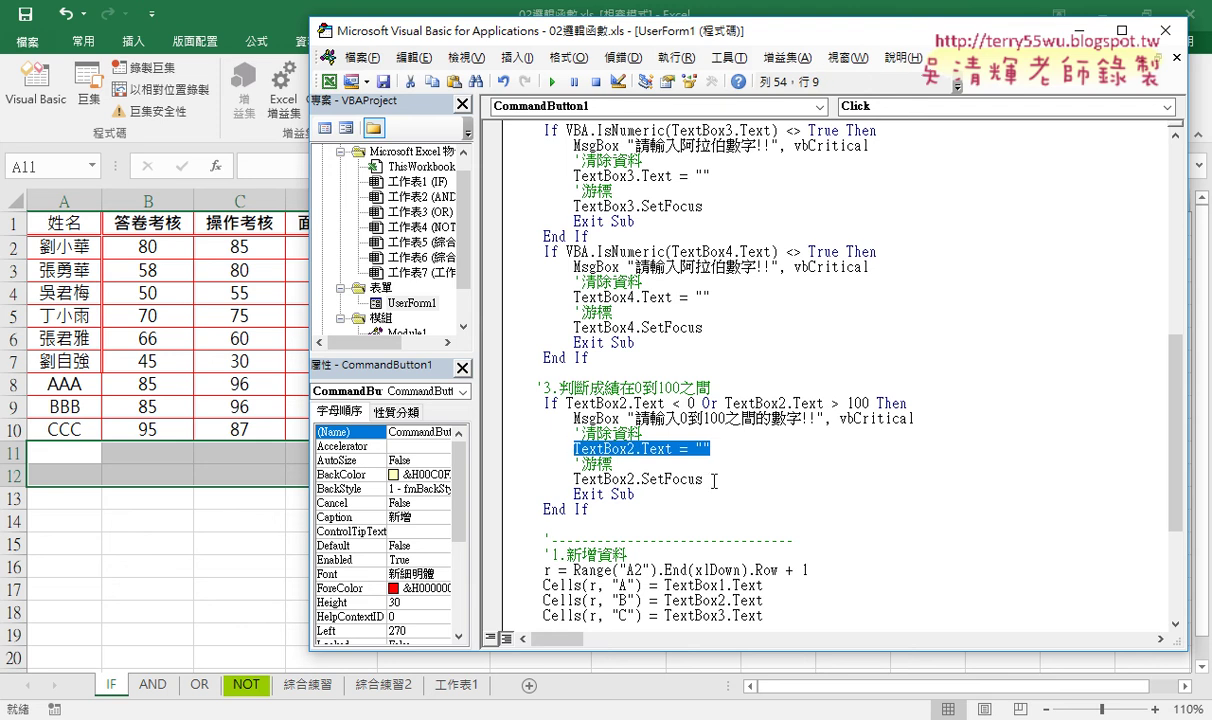
mouse_move(704, 479)
left_mouse_down()
mouse_move(575, 479)
mouse_move(512, 408)
left_mouse_up()
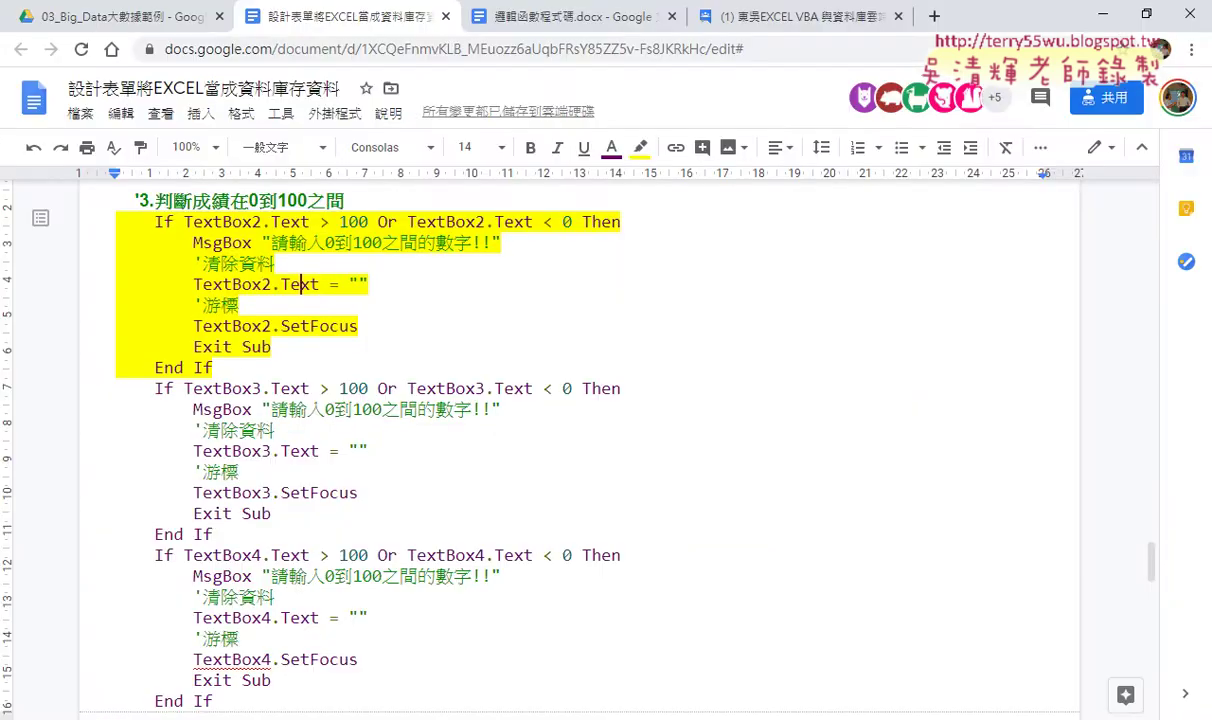
- Select the TextBox3 and TextBox4 check blocks in the Google Docs notes, then return to the VBA editor
scroll(265, 427, "down", 3)
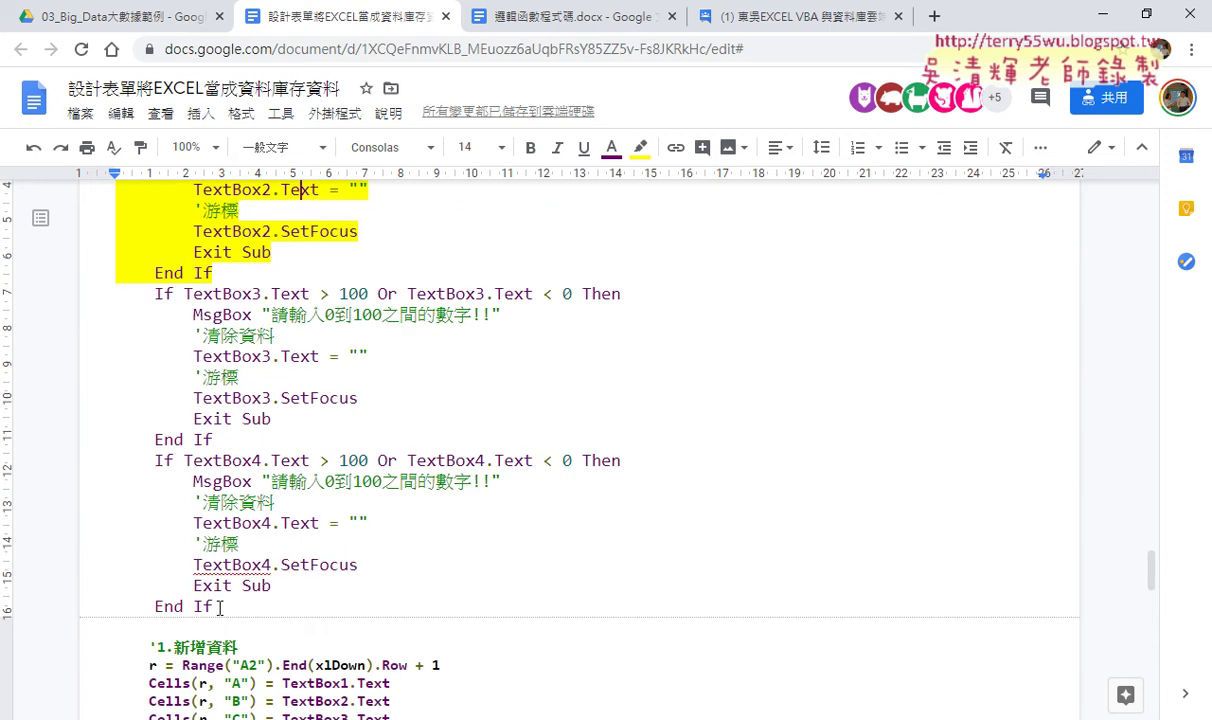
left_click_drag(218, 604, 84, 296)
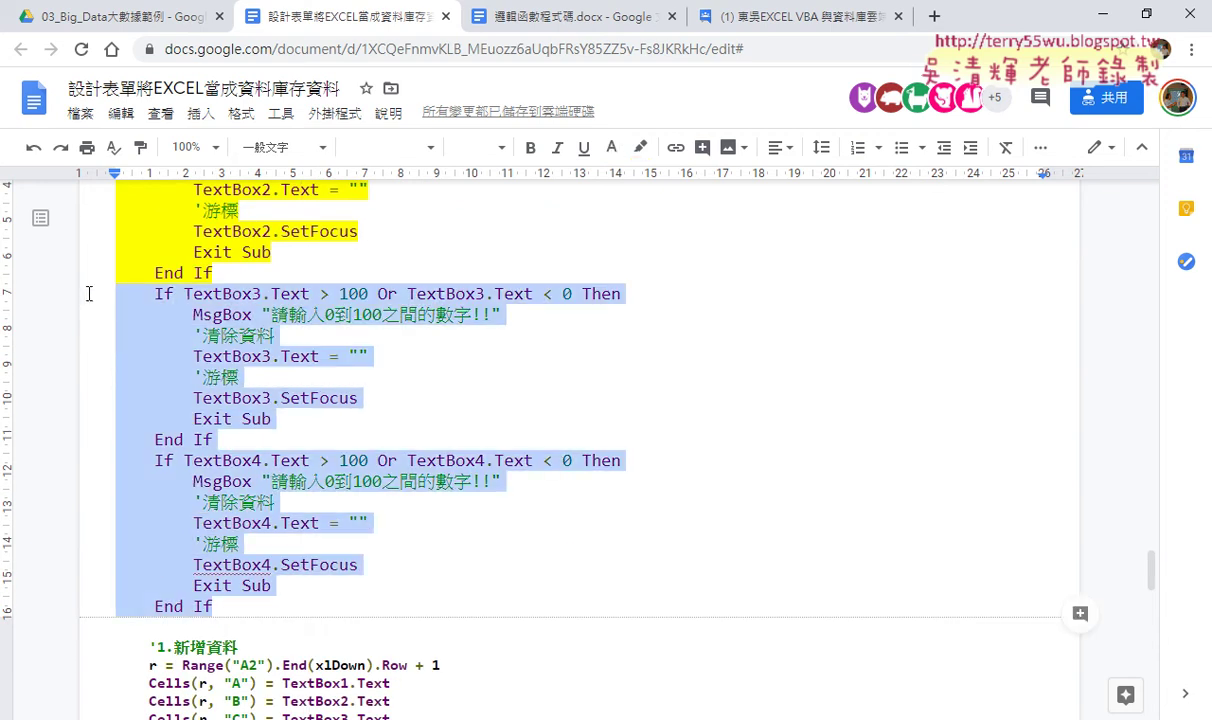
left_click(311, 716)
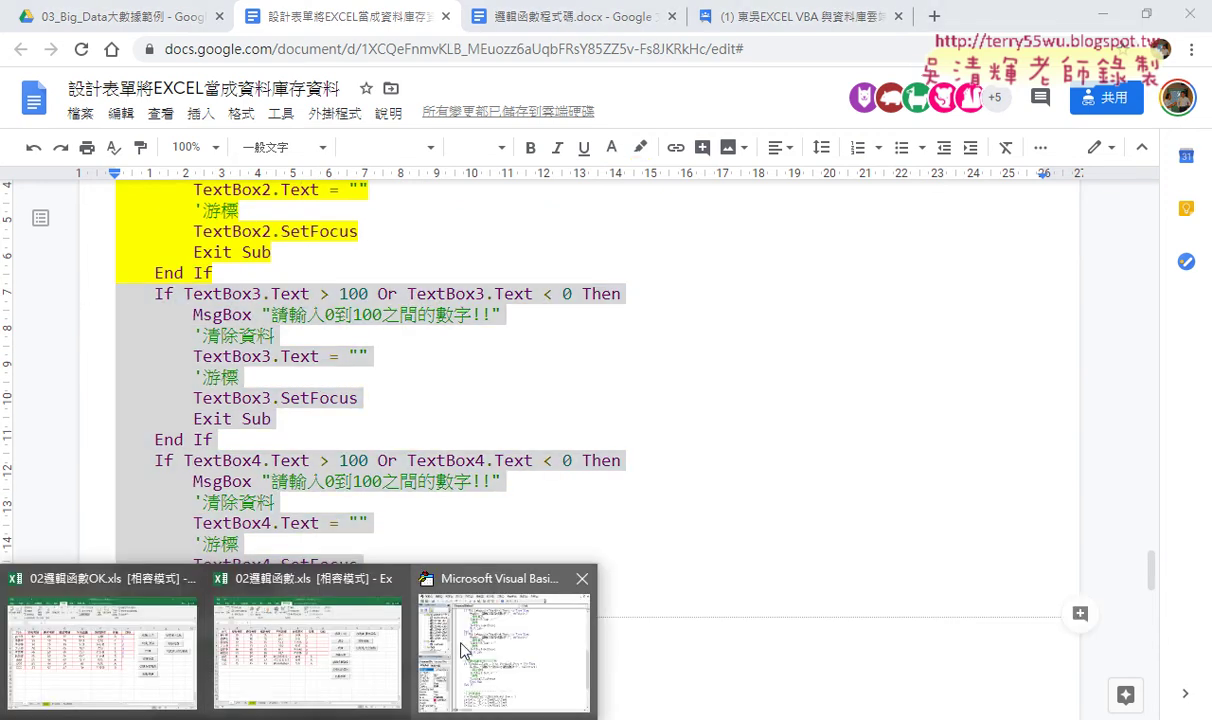
left_click(441, 616)
left_click(558, 540)
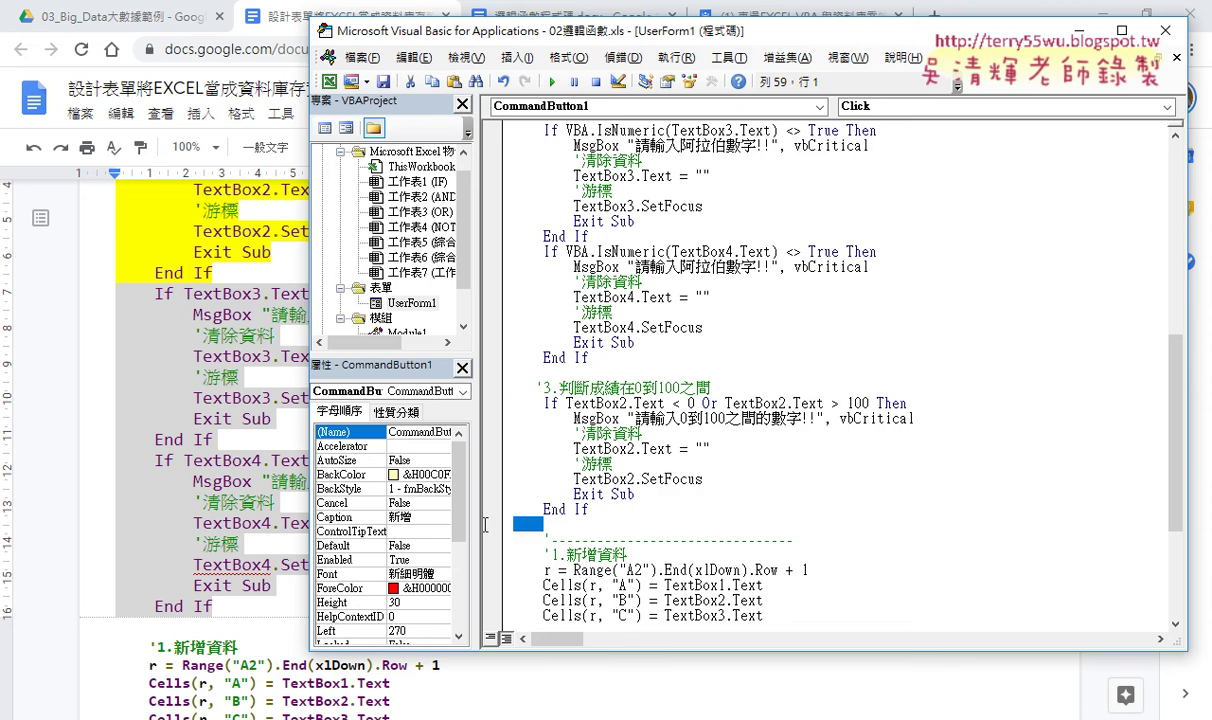
- Paste the TextBox3 and TextBox4 0–100 check blocks below the TextBox2 check
type("If TextBox3.Text > 100 Or TextBox3.Text < 0 Then         MsgBox \"請輸入0到100之間的數字!!\"         '清除資料         TextBox3.Text = \"\"         '游標         TextBox3.SetFocus         Exit Sub     End If     If TextBox4.Text > 100 Or TextBox4.Text < 0 Then         MsgBox \"請輸入0到100之間的數字!!\"         '清除資料         TextBox4.Text = \"\"         '游標         TextBox4.SetFocus         Exit Sub     End If")
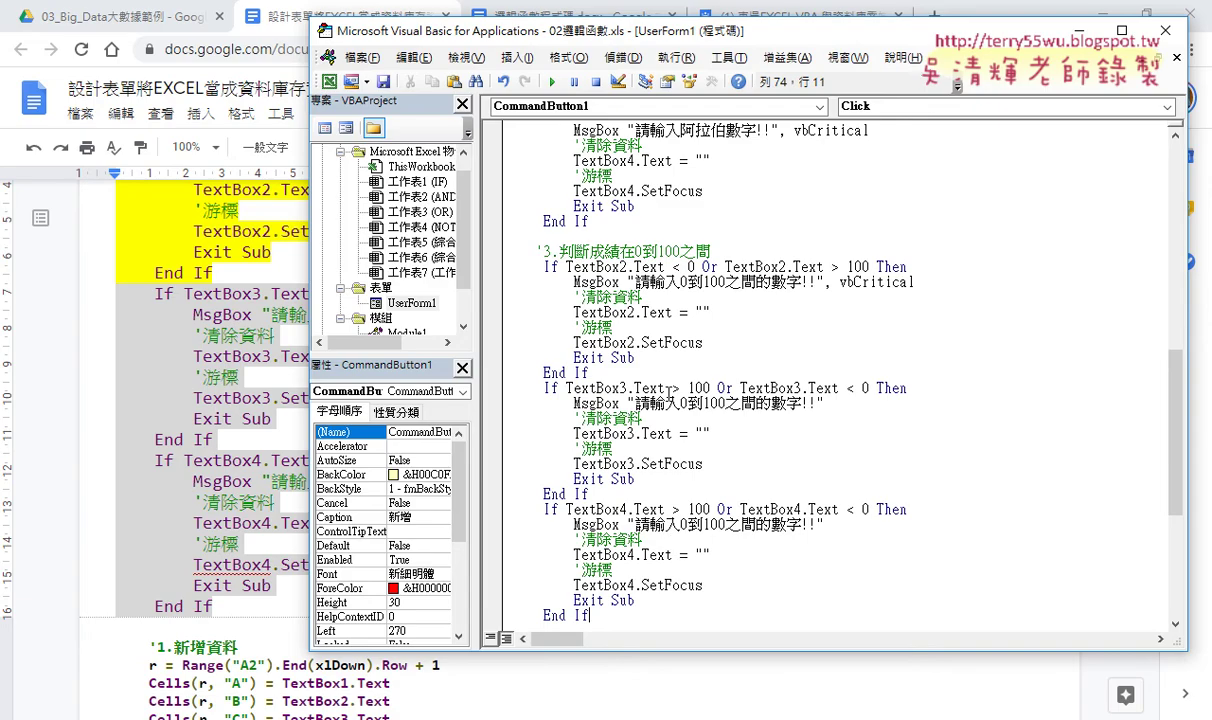
- Run the grade form and try adding a record with an empty name, dismissing the warning
left_click(552, 81)
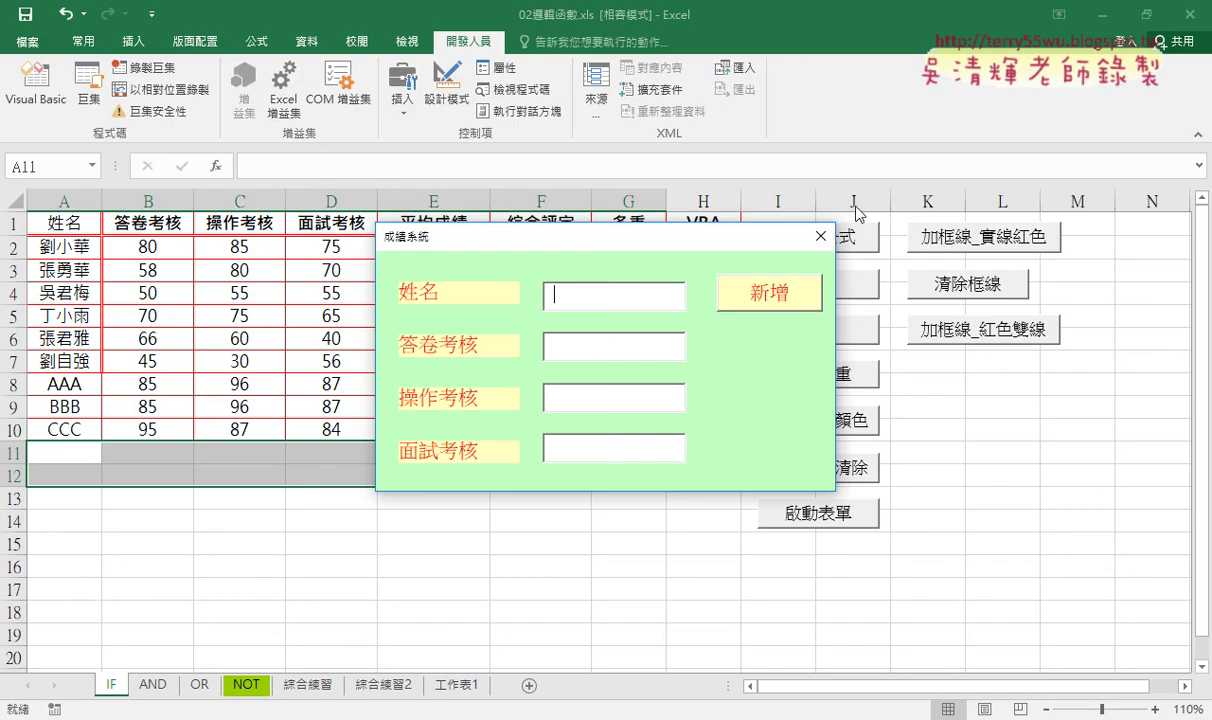
left_click(730, 294)
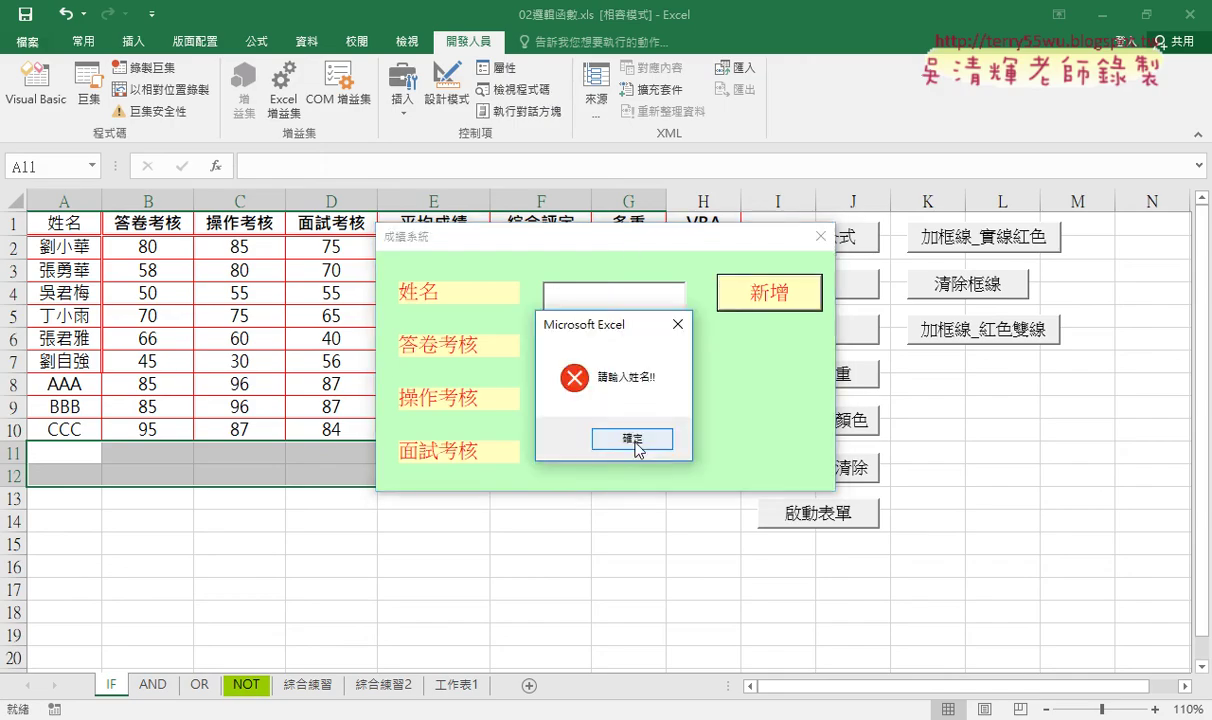
left_click(633, 440)
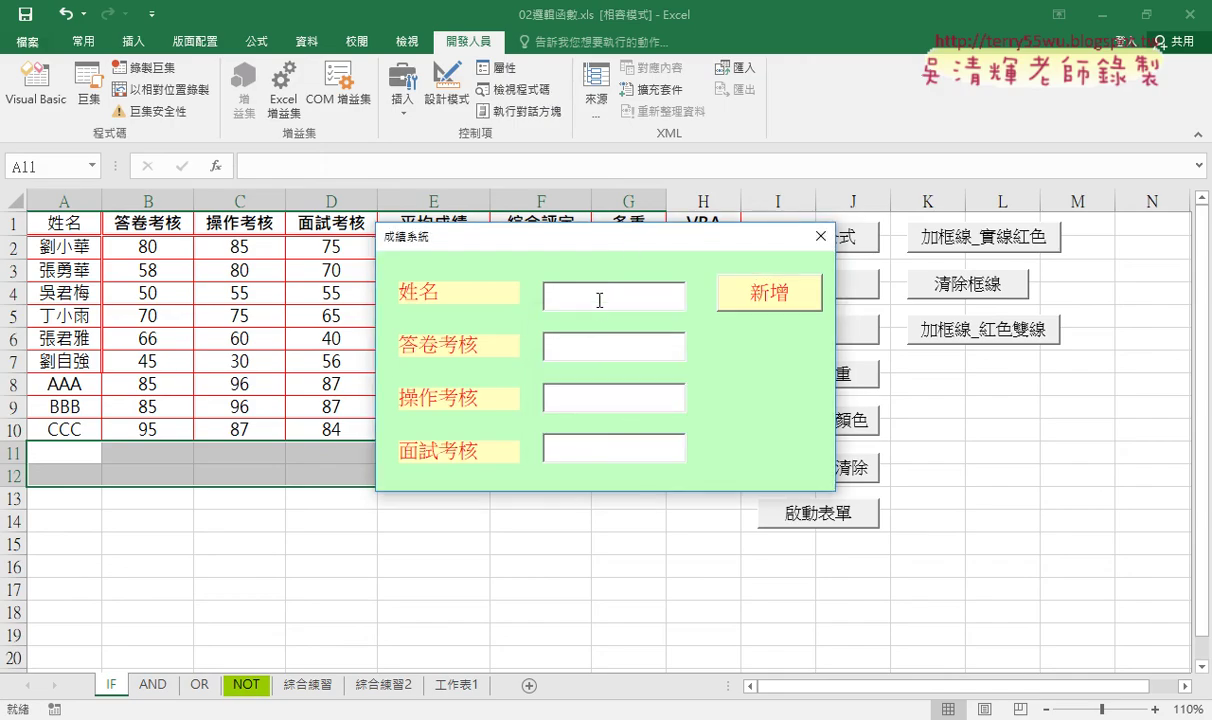
- Enter DDD with scores 一百, 52 and 120, and confirm the non-numeric score is rejected
type("DDD")
key("Tab")
type("ㄧ")
type("ㄅㄞ3")
key("Return")
left_click(584, 390)
type("52")
left_click(614, 442)
type("63")
key("BackSpace")
key("BackSpace")
type("120")
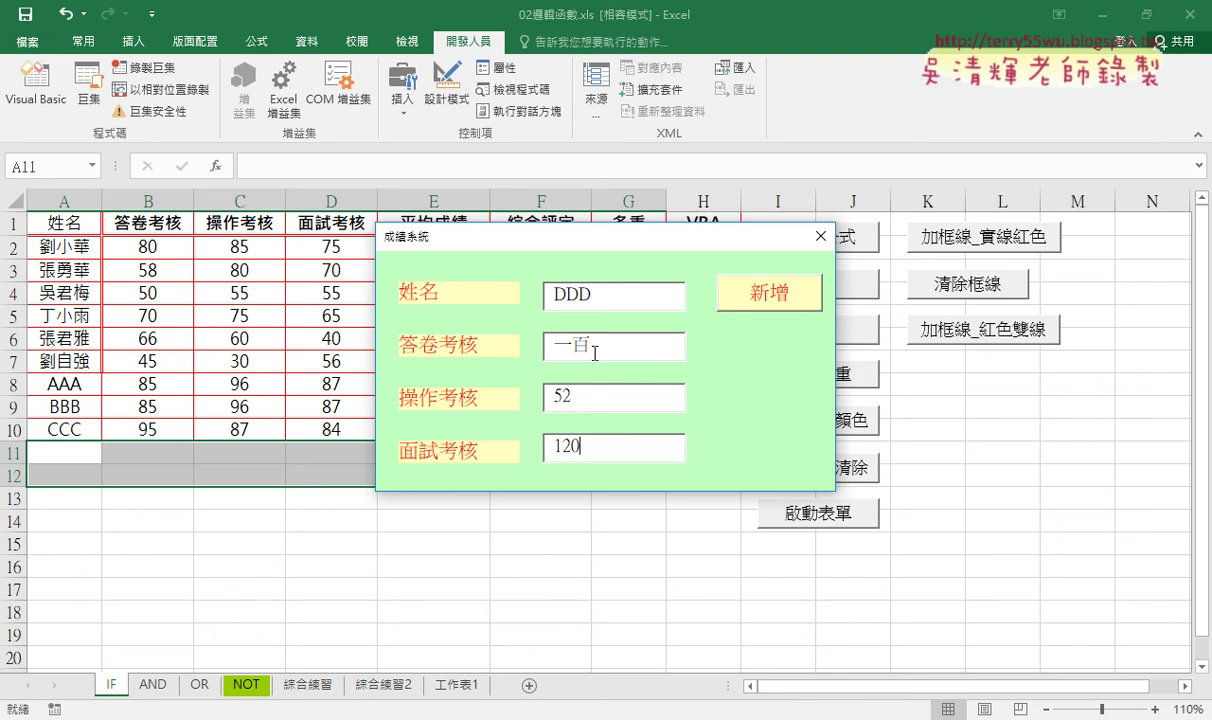
double_click(595, 353)
left_click(770, 304)
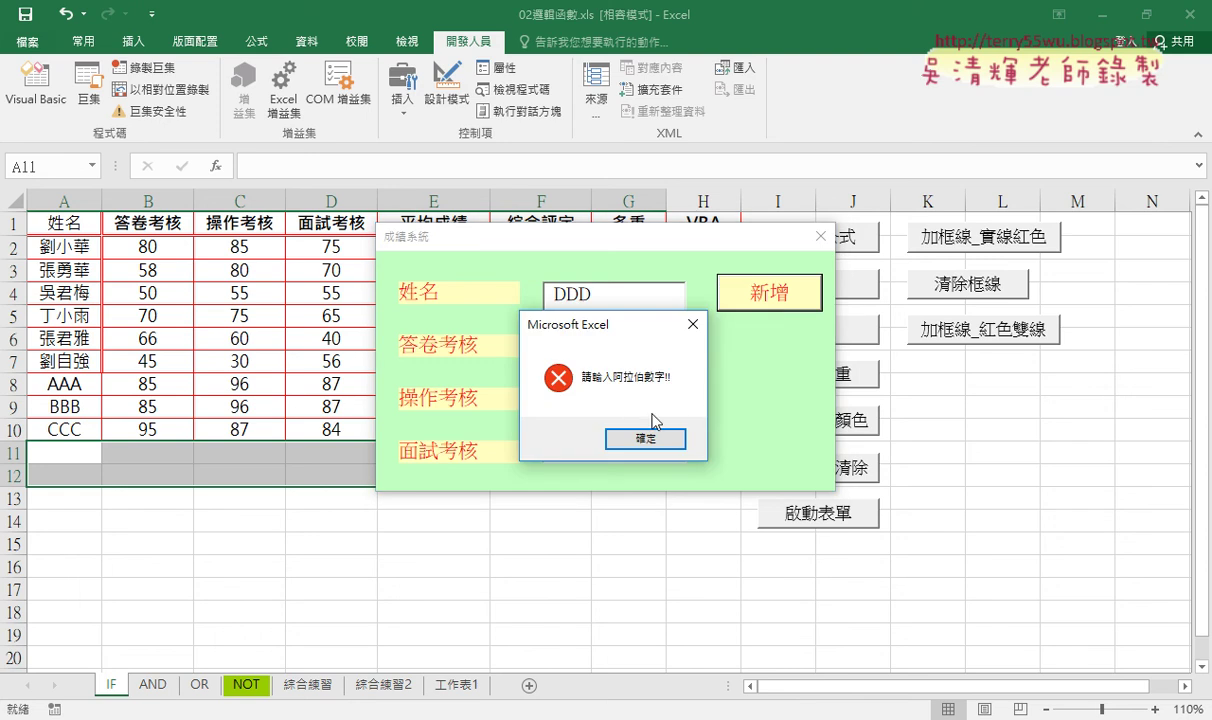
left_click(620, 398)
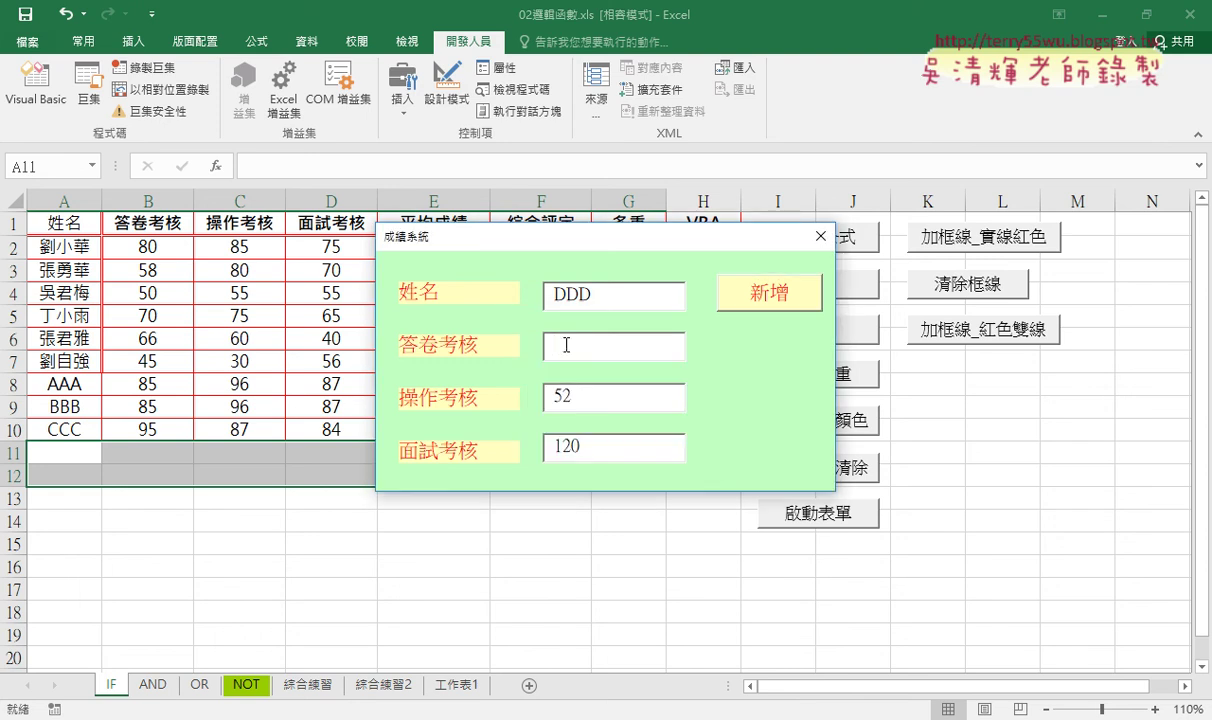
- Replace 一百 with 65, see 120 rejected by the 0–100 warning, then enter 52
type("65")
left_click(754, 287)
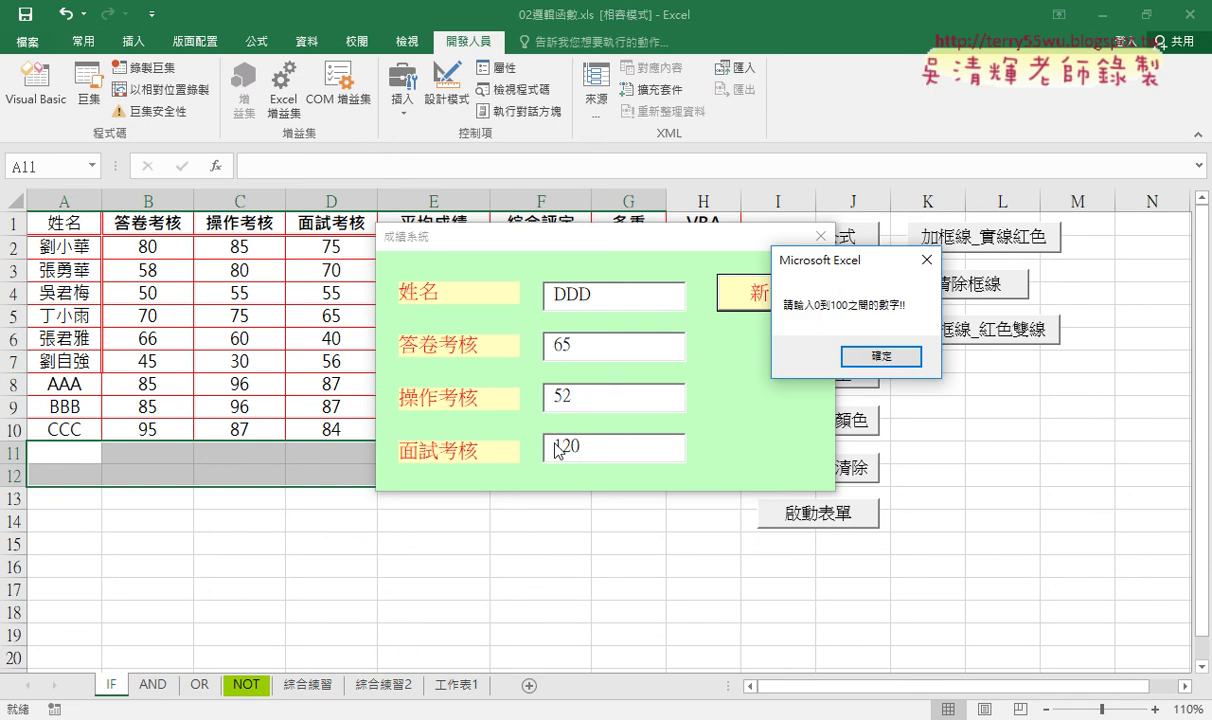
left_click(880, 356)
type("5")
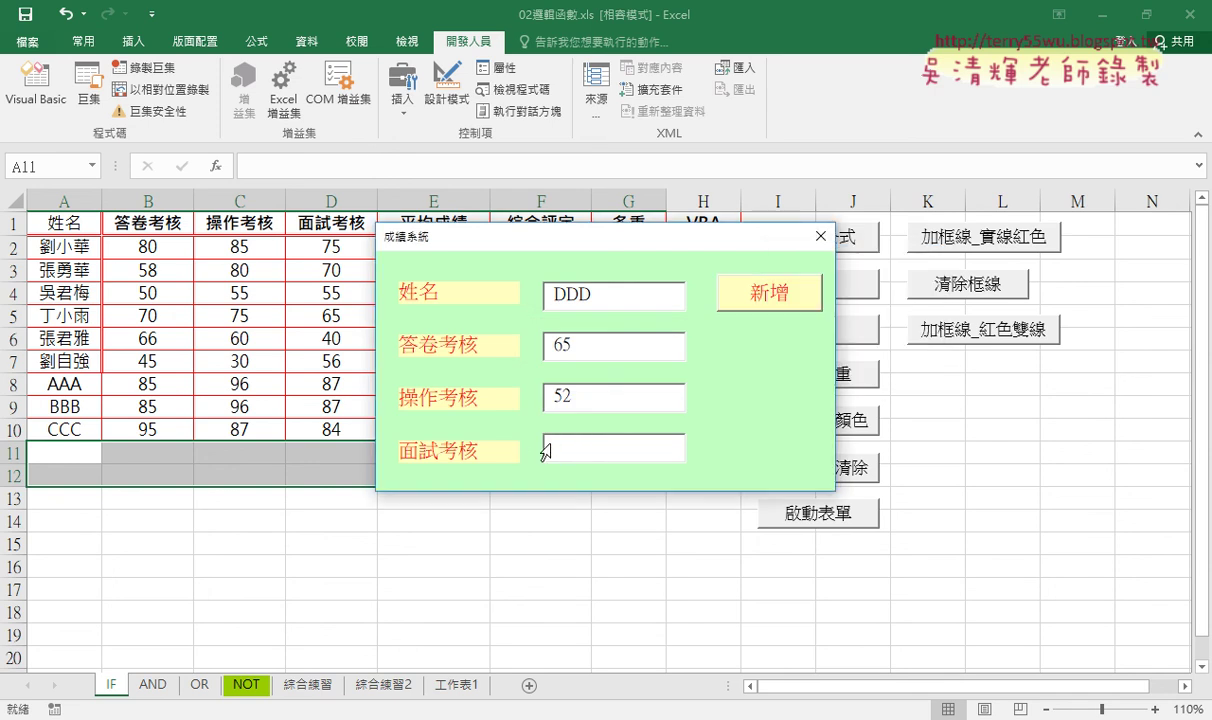
type("2")
- Add DDD as a new row, then fill in EEE with scores 85, 96 and 87
left_click_drag(738, 240, 884, 147)
left_click(932, 192)
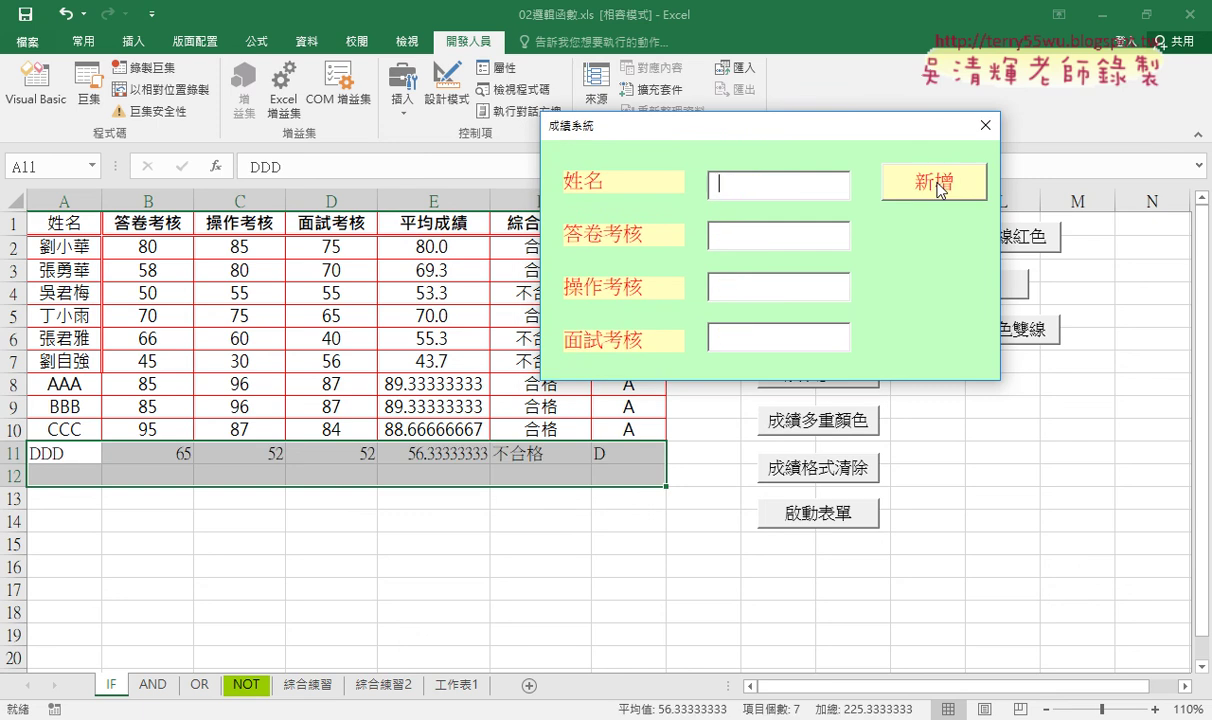
type("E")
type("EE")
key("Tab")
type("8")
type("5")
key("Tab")
type("96")
key("Tab")
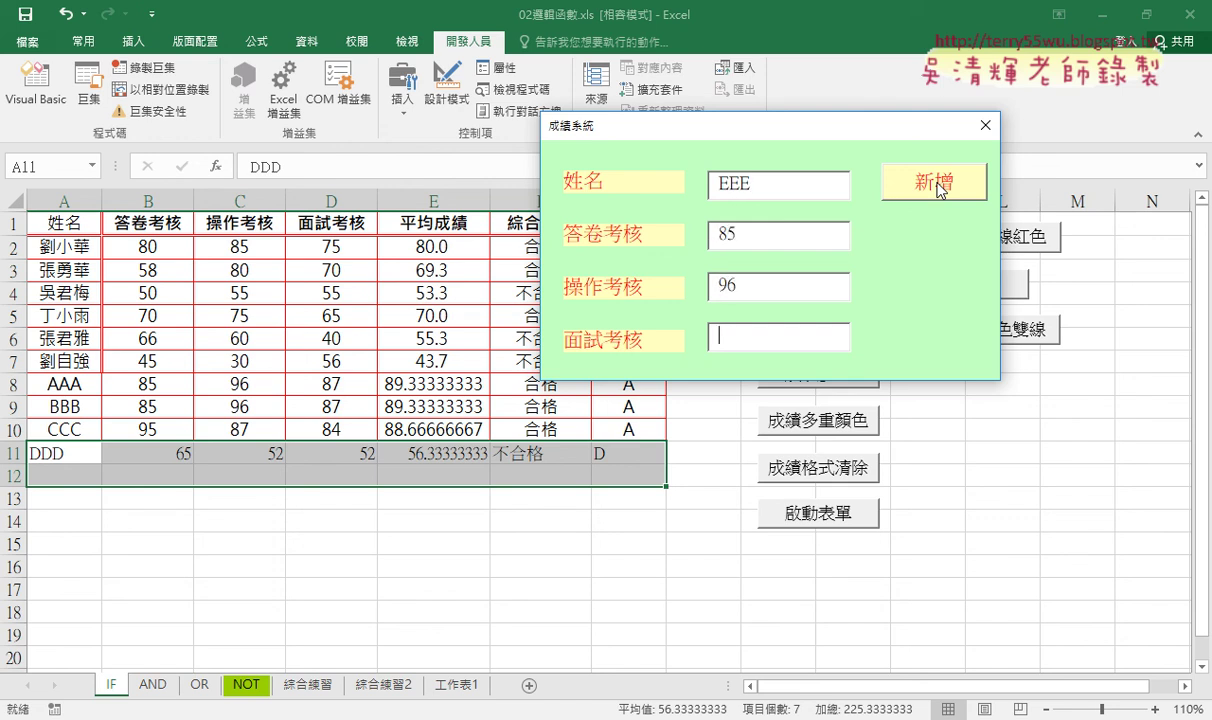
type("87")
- Press Enter from the last score box to append EEE as row 12
left_click(938, 185)
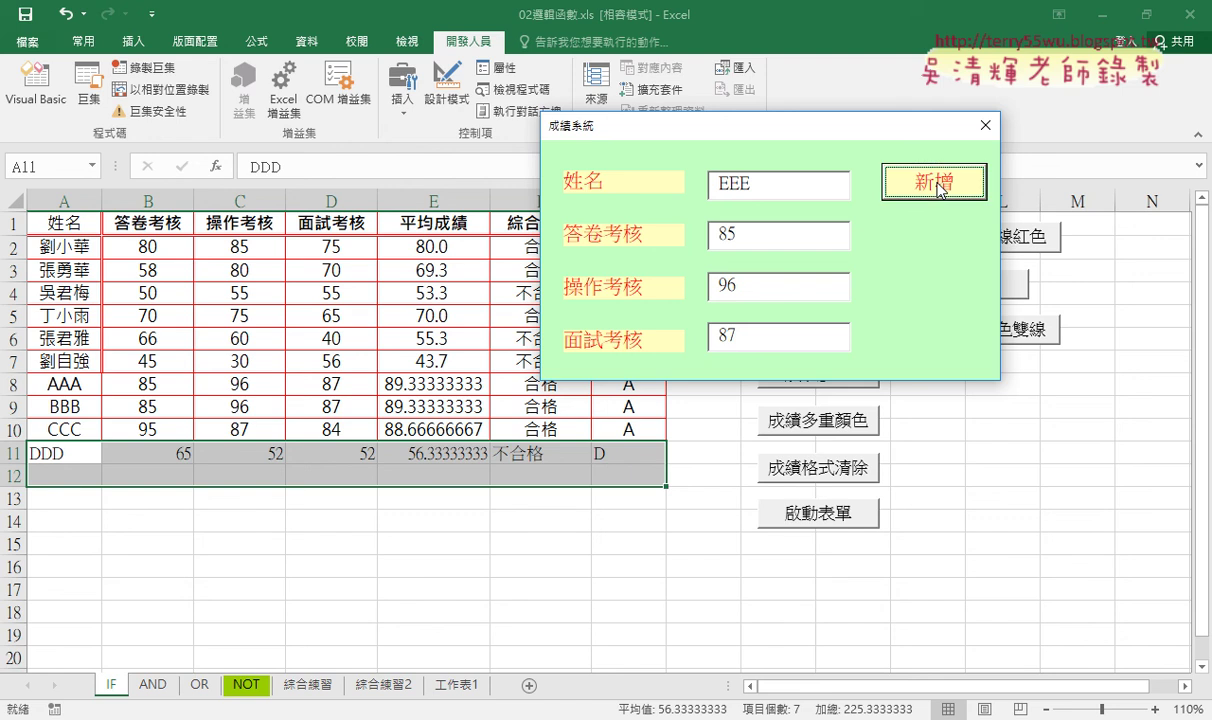
left_click(796, 334)
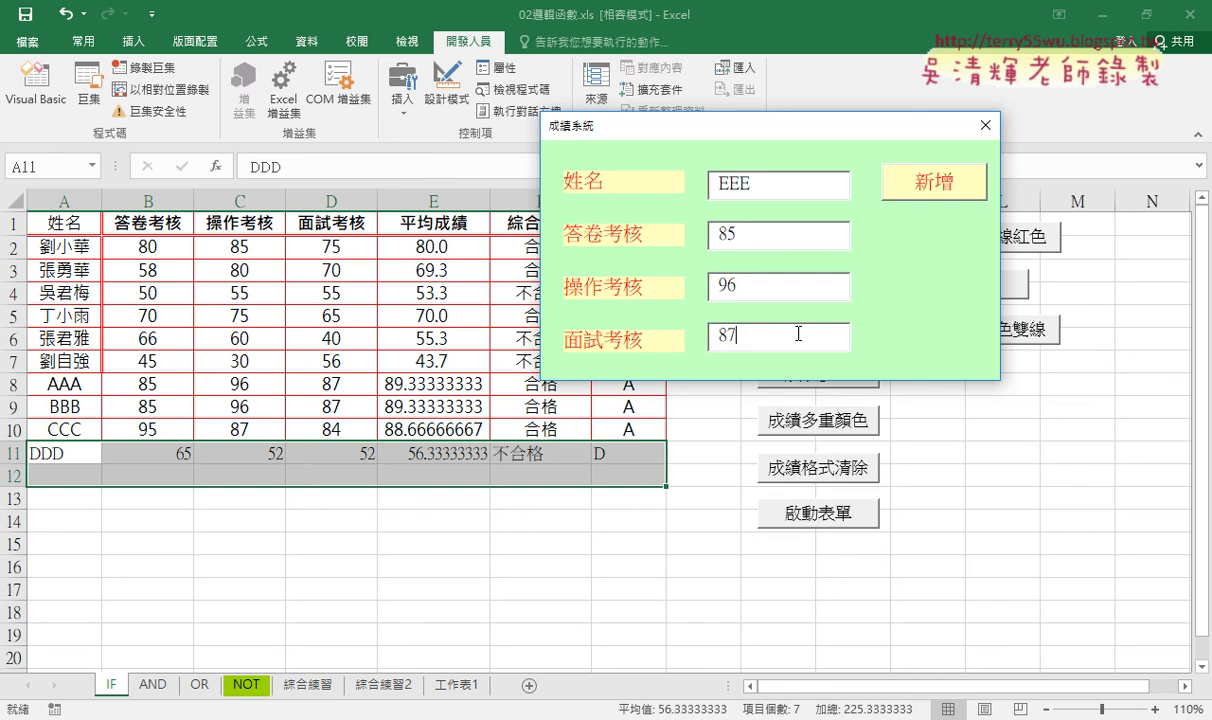
key("Tab")
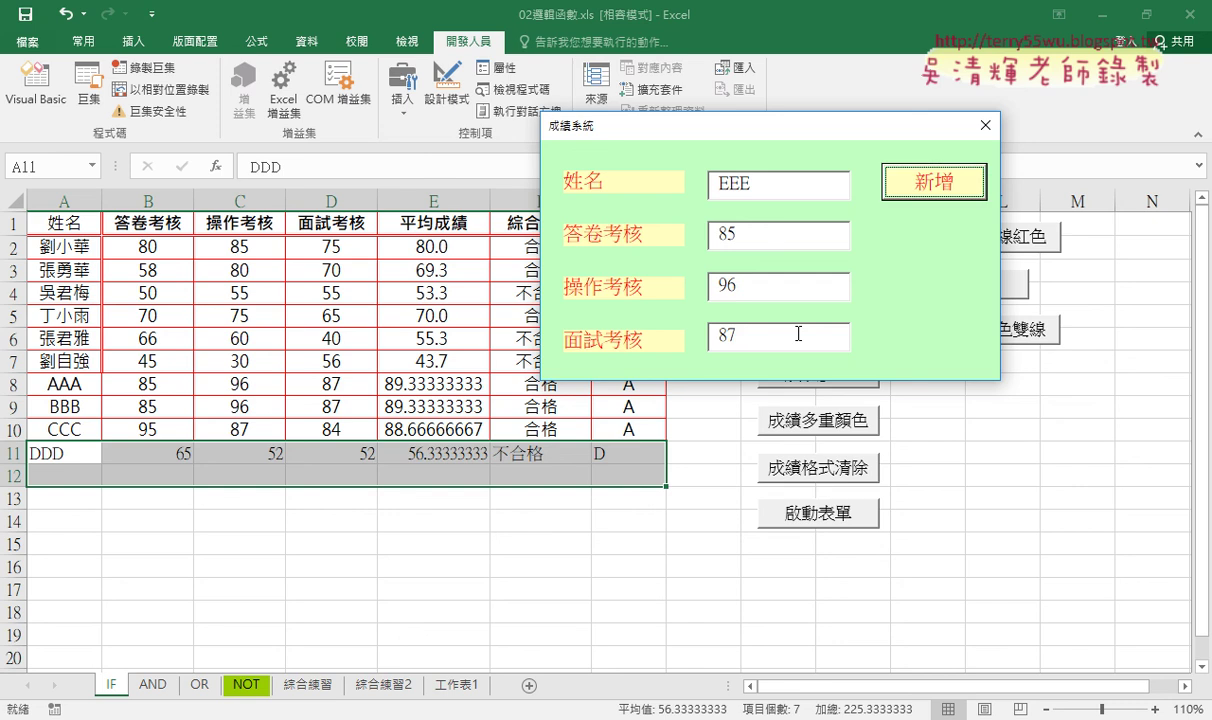
left_click(775, 334)
key("Tab")
key("Return")
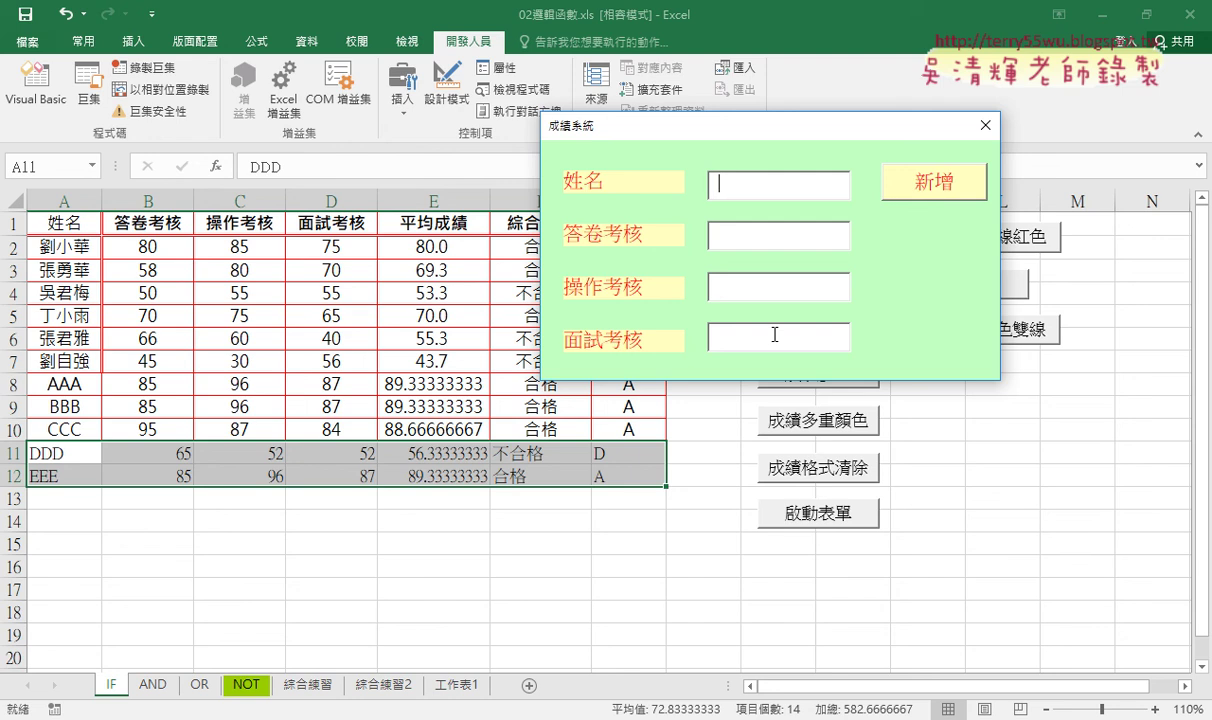
- Type FFF with scores 85, 98 and 87, then close the form
type("FFF")
key("Tab")
type("85")
key("Tab")
type("9")
type("8")
key("Tab")
type("87")
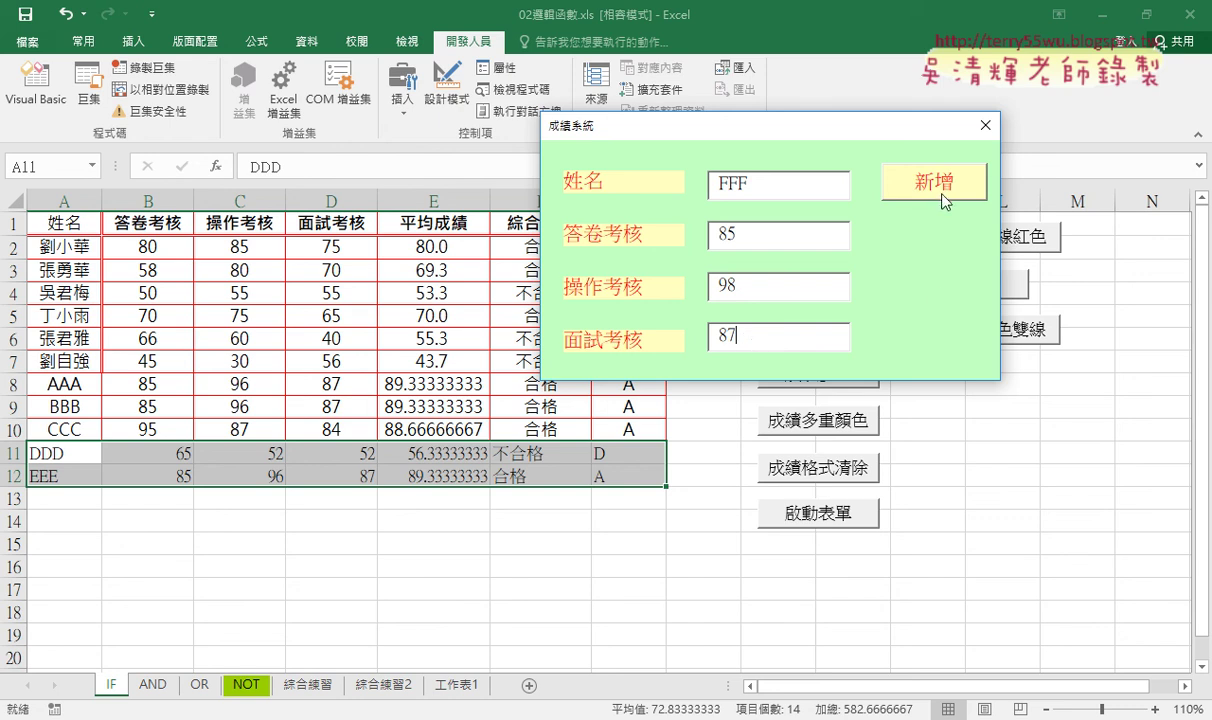
left_click(985, 125)
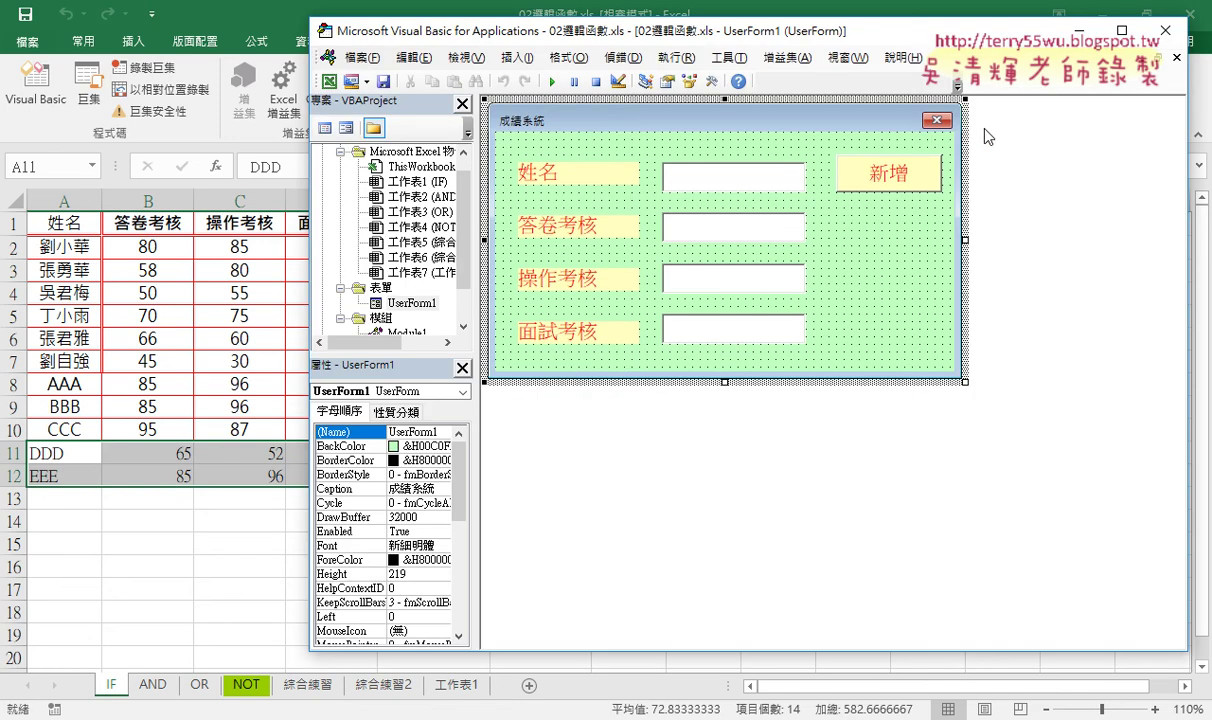
- Double-click TextBox4 to create an empty TextBox4_Change procedure and open its event list
left_click(730, 336)
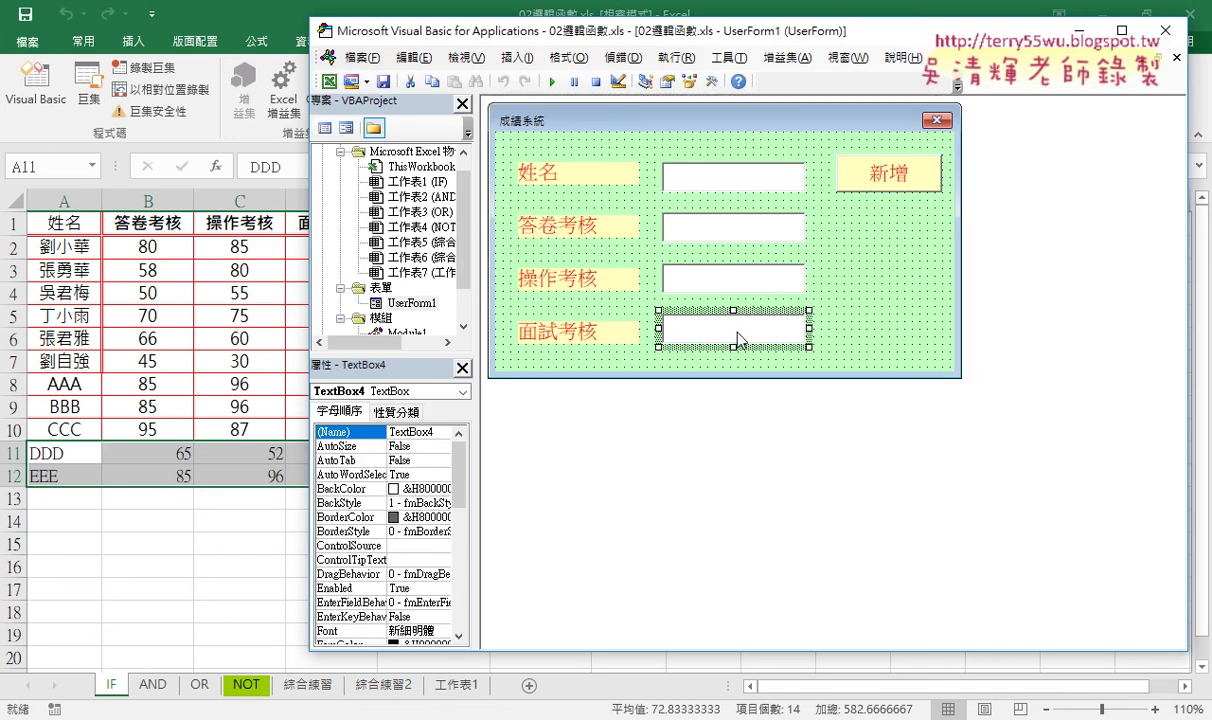
double_click(737, 333)
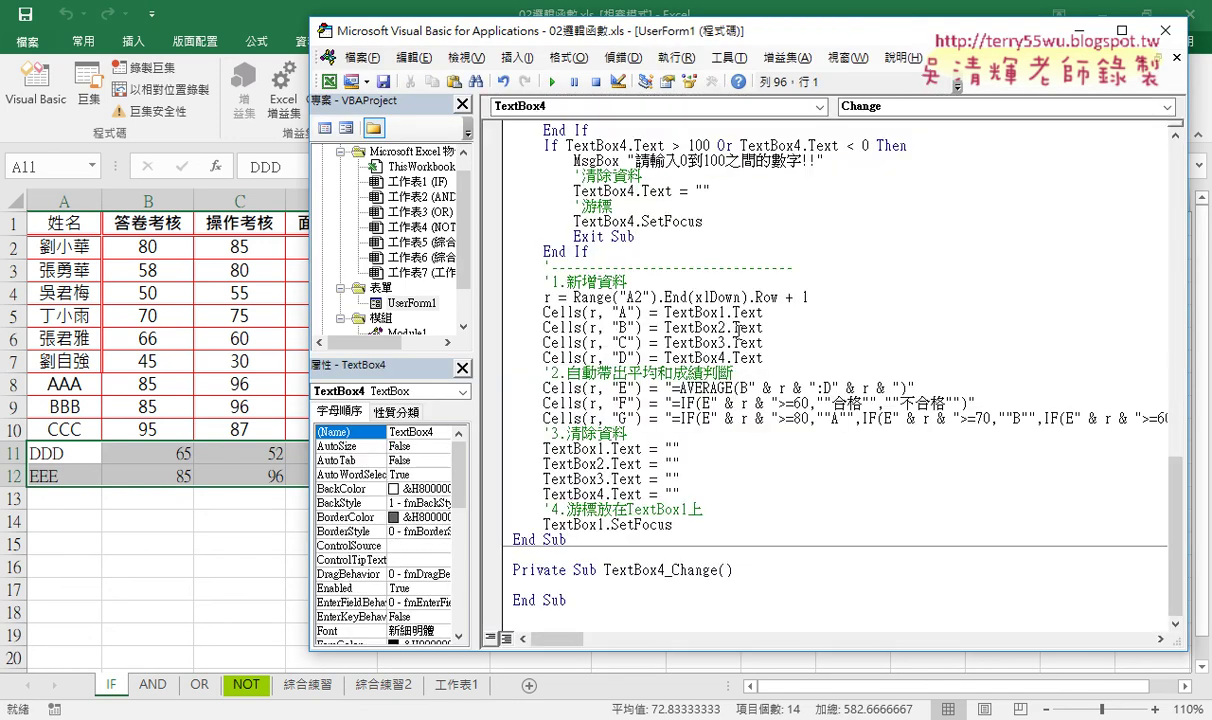
left_click_drag(603, 570, 663, 566)
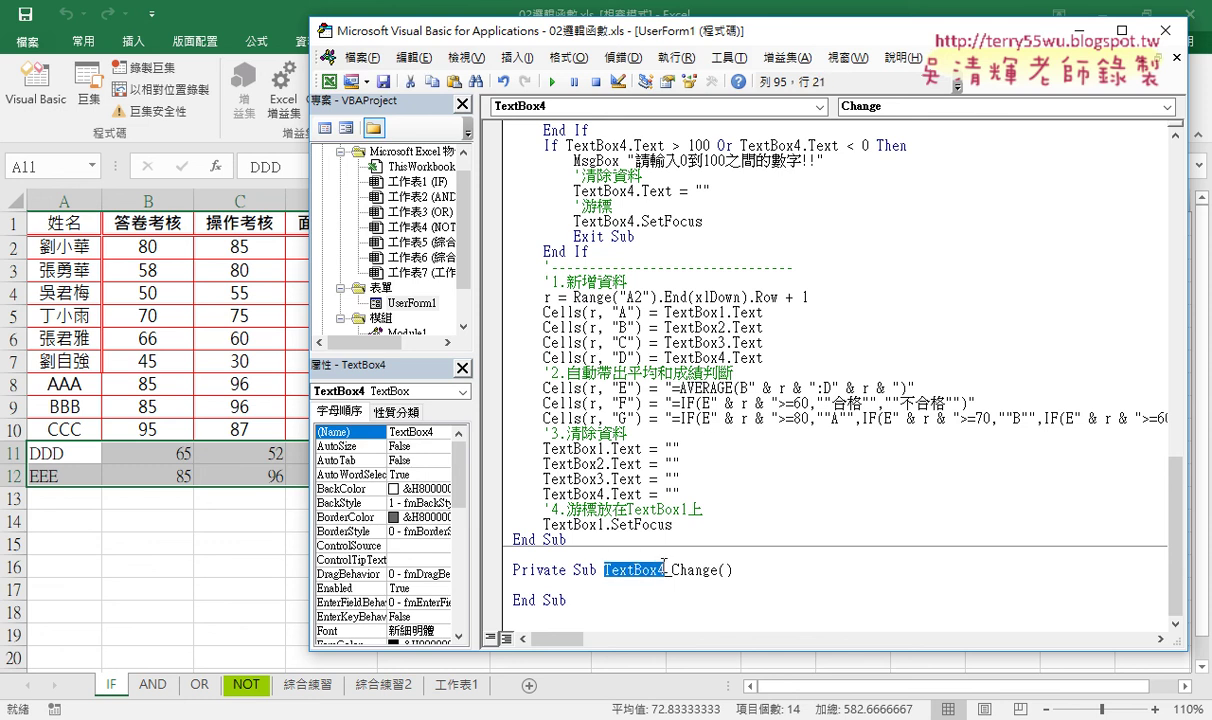
left_click_drag(672, 570, 718, 570)
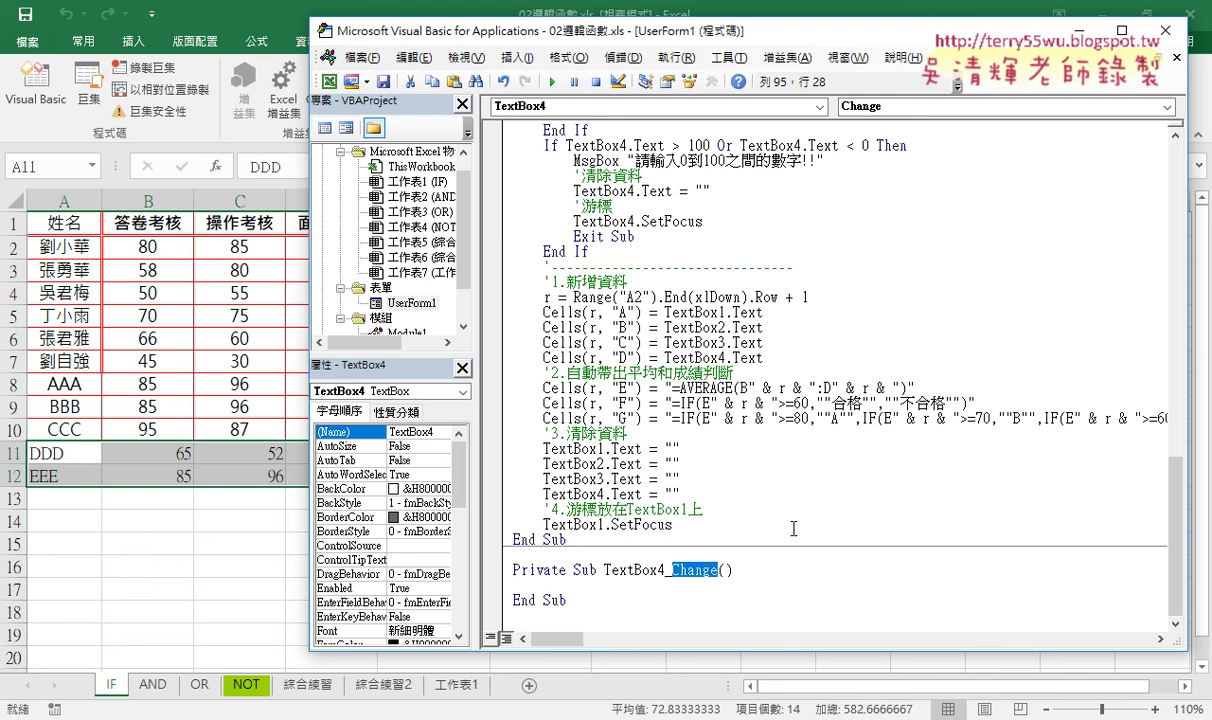
left_click(913, 111)
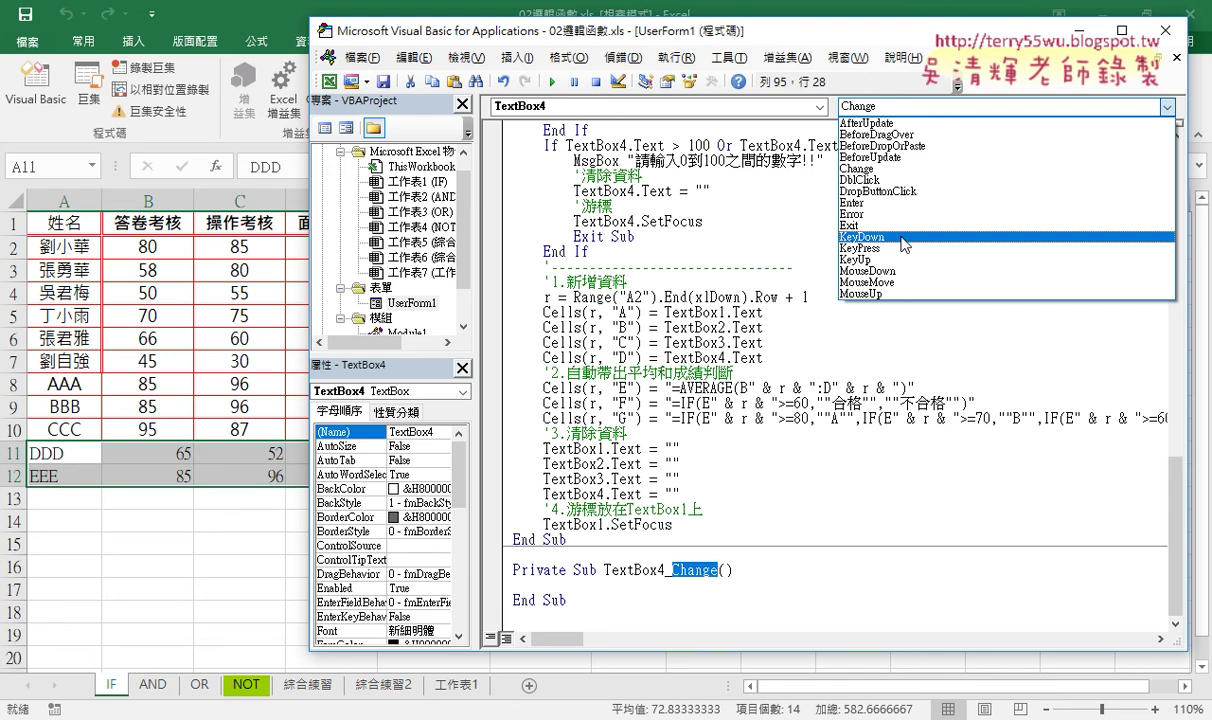
- Create the TextBox4_KeyDown stub, widen the code window, and delete the empty Change procedure
left_click(904, 238)
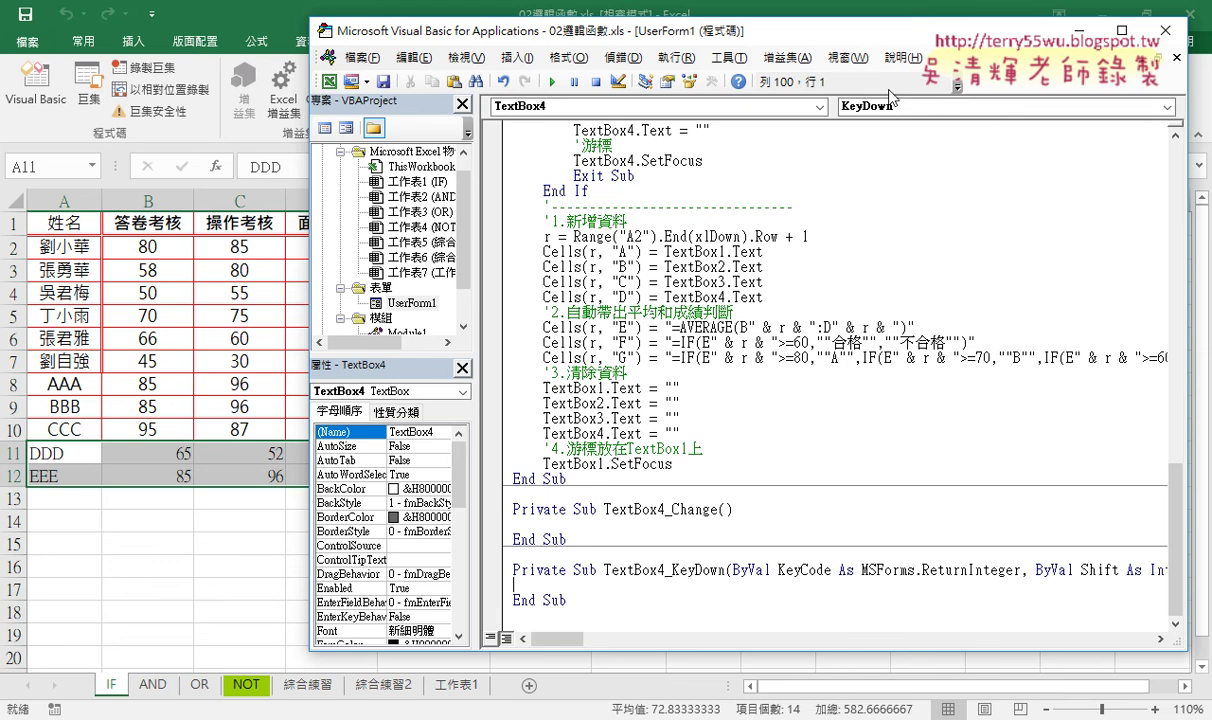
left_click_drag(836, 40, 703, 25)
left_click_drag(1057, 484, 1183, 484)
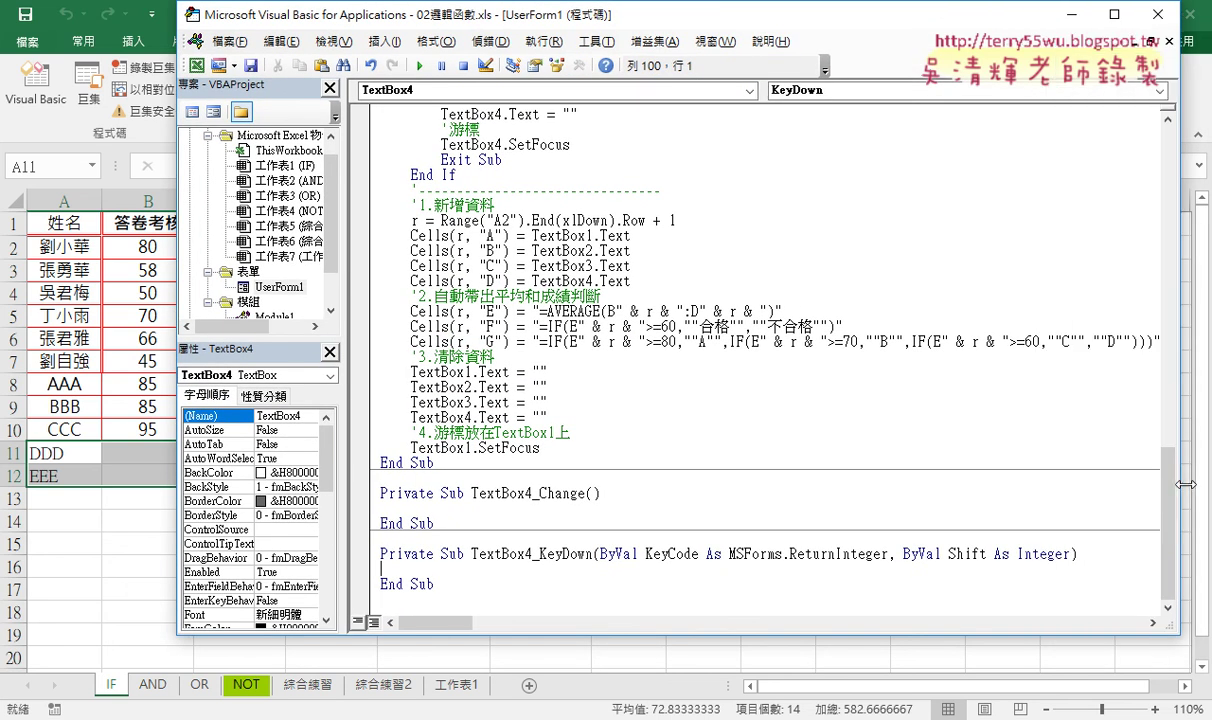
key("Tab")
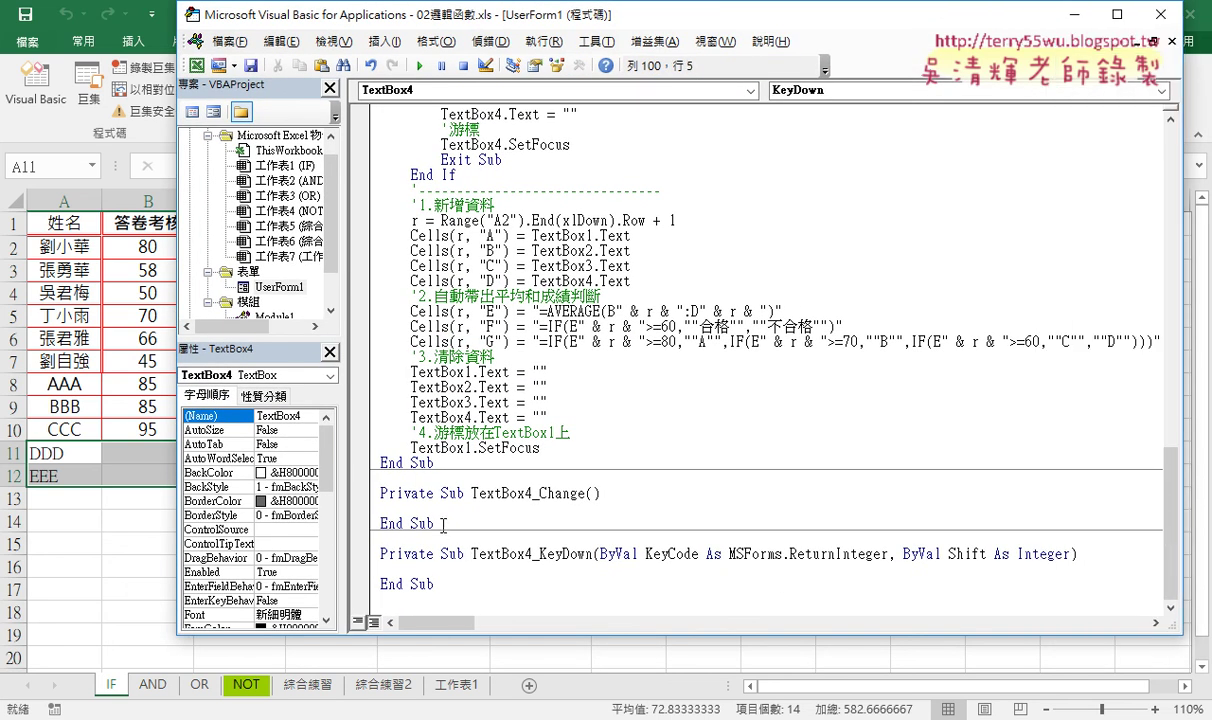
left_click_drag(437, 523, 370, 480)
key("Delete")
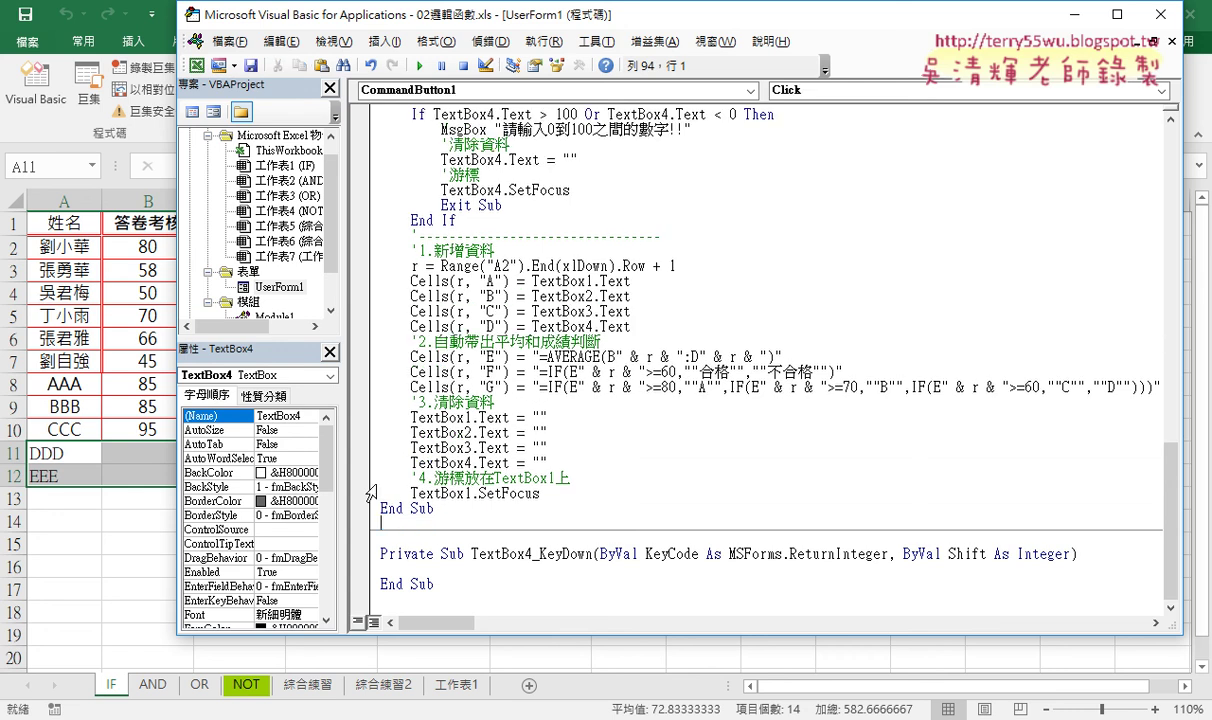
left_click(433, 570)
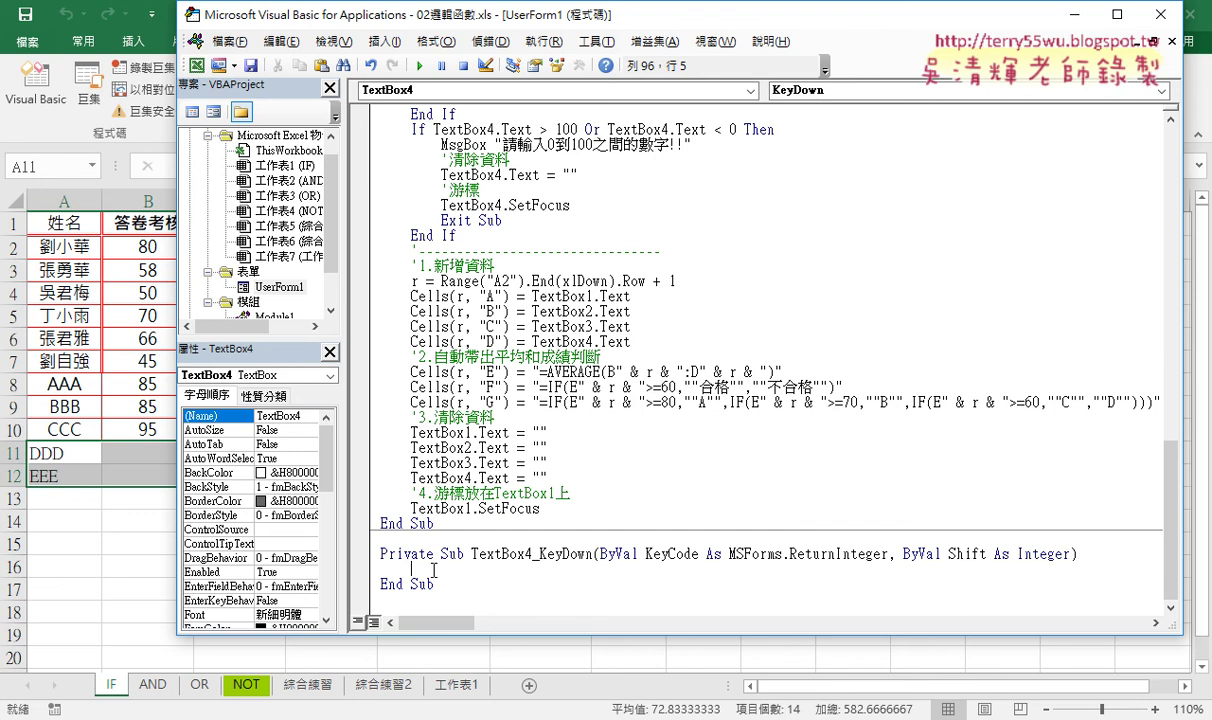
double_click(662, 554)
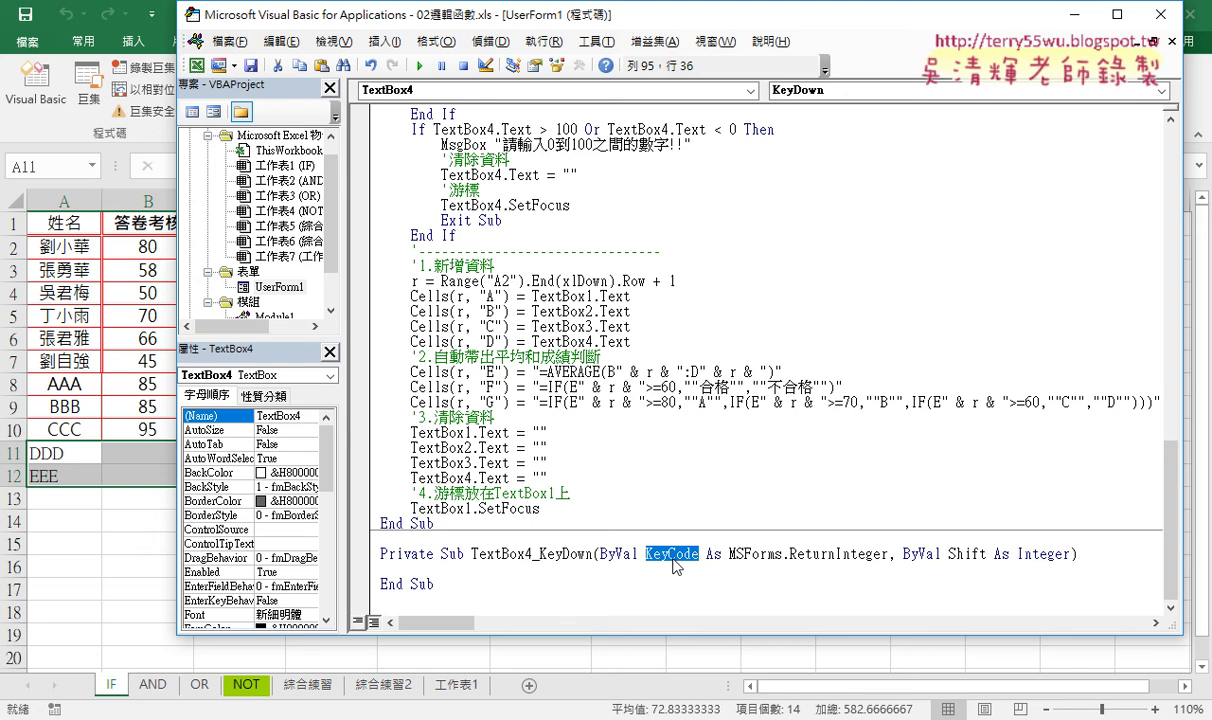
- Start an If line in KeyDown and paste the KeyCode parameter name after if
left_click(672, 566)
type("i")
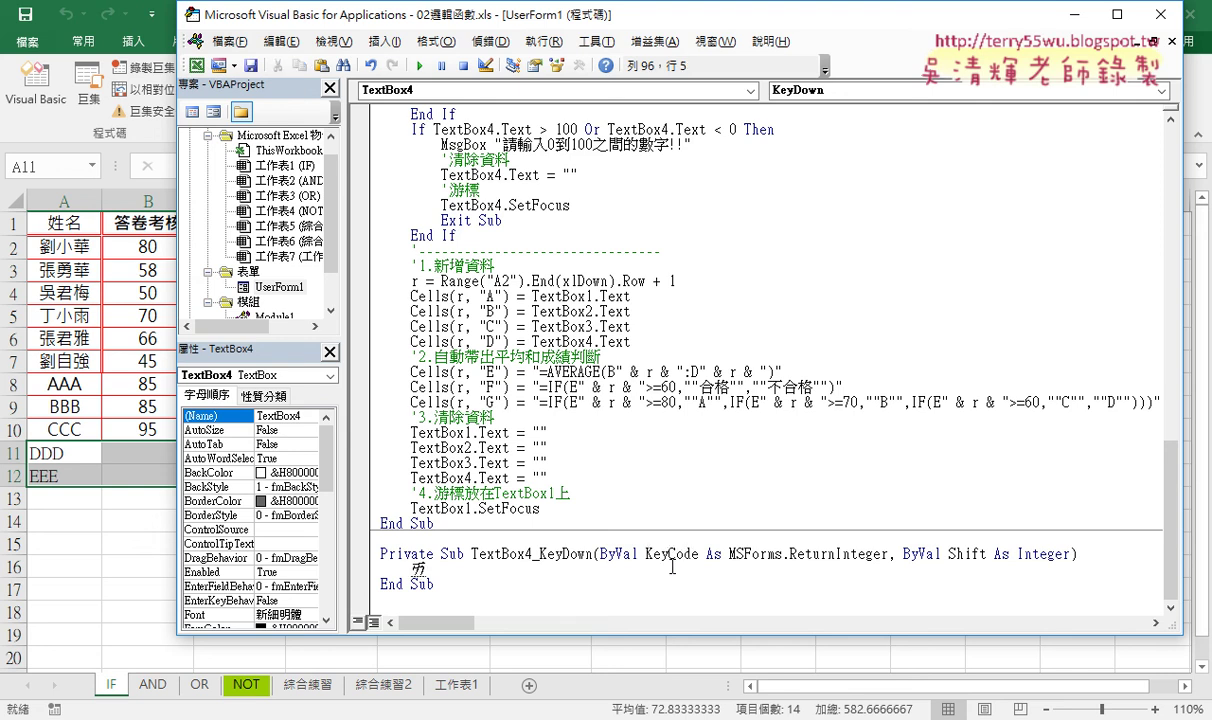
type("f")
left_click(655, 530)
left_click(552, 432)
double_click(670, 553)
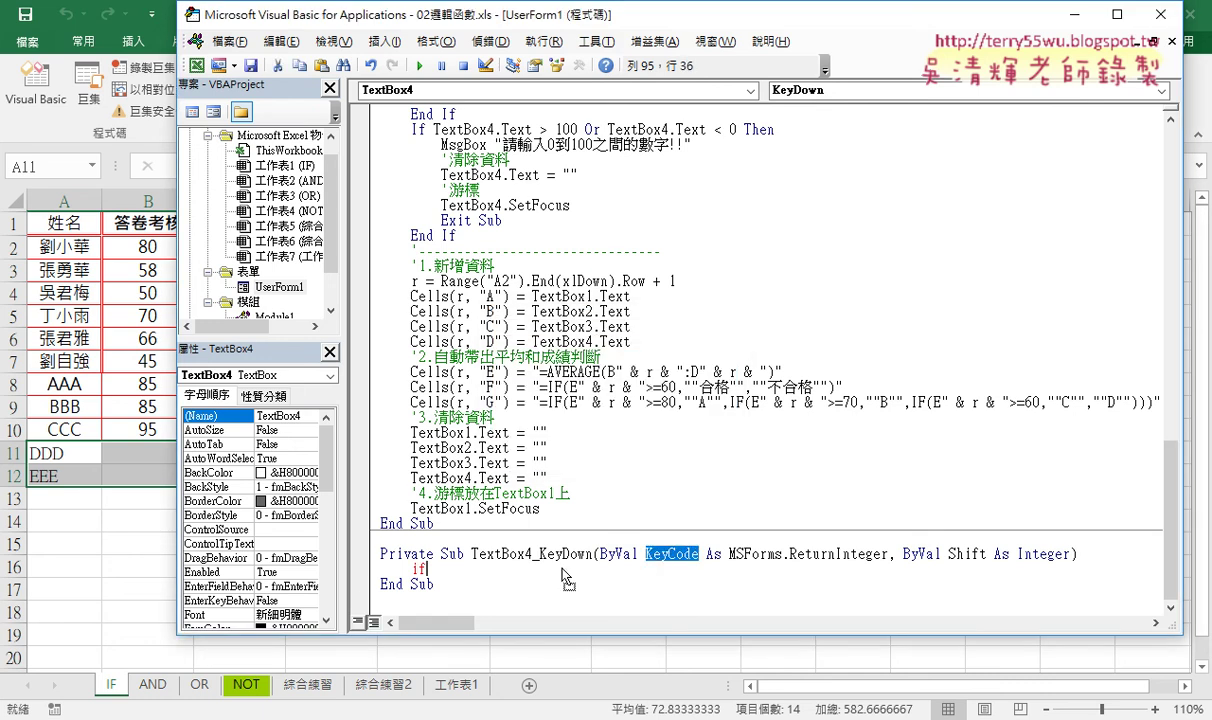
key("ctrl+c")
left_click(428, 568)
key("ctrl+v")
- Complete the line as If KeyCode = 13 Then and close the block with End If
left_click(430, 568)
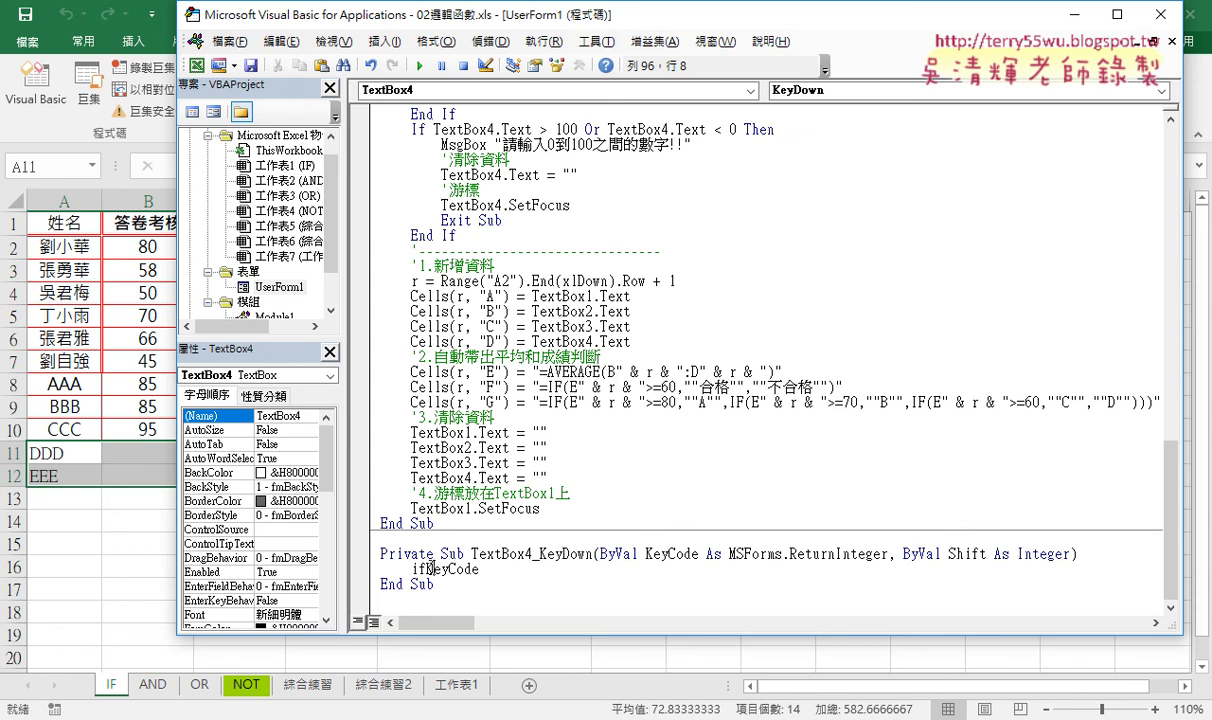
left_click(512, 570)
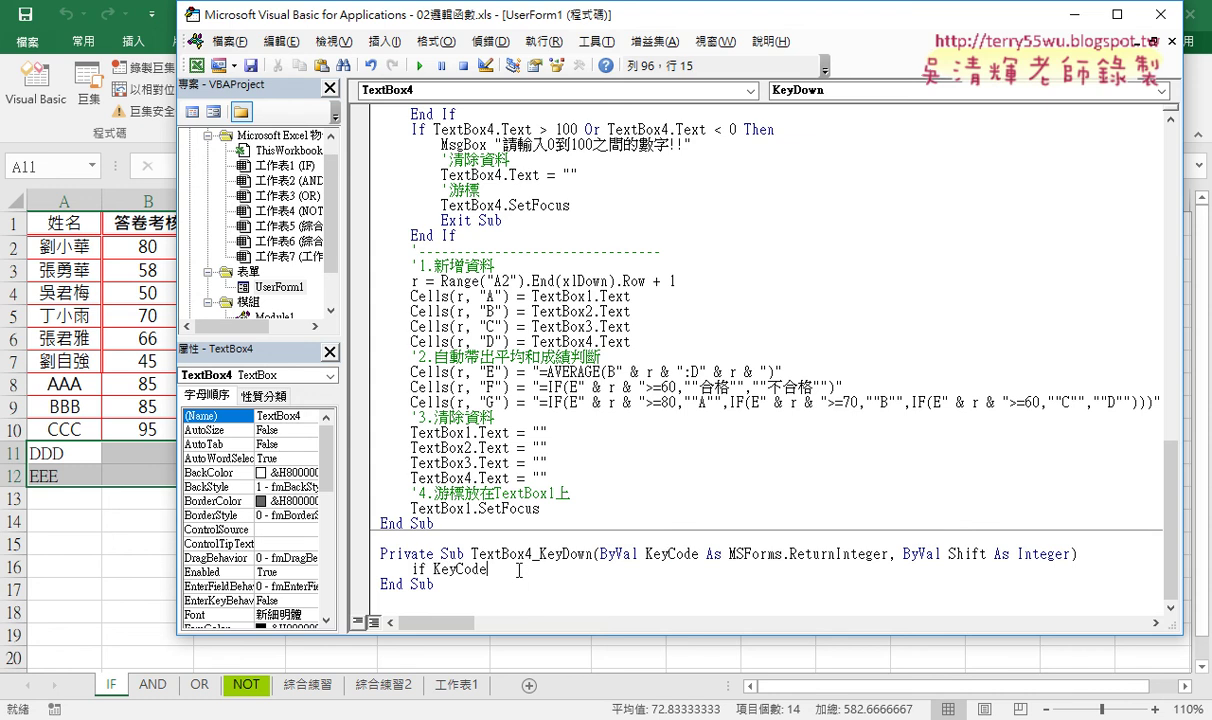
type("=13")
key("Return")
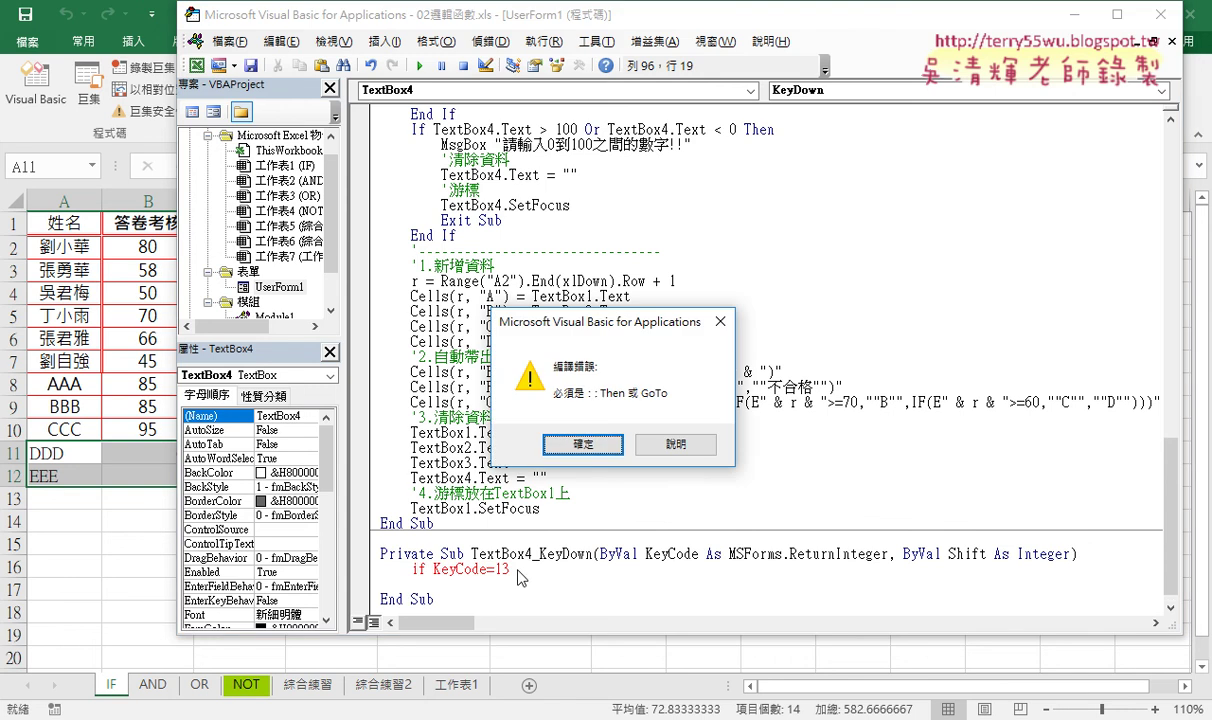
left_click(588, 443)
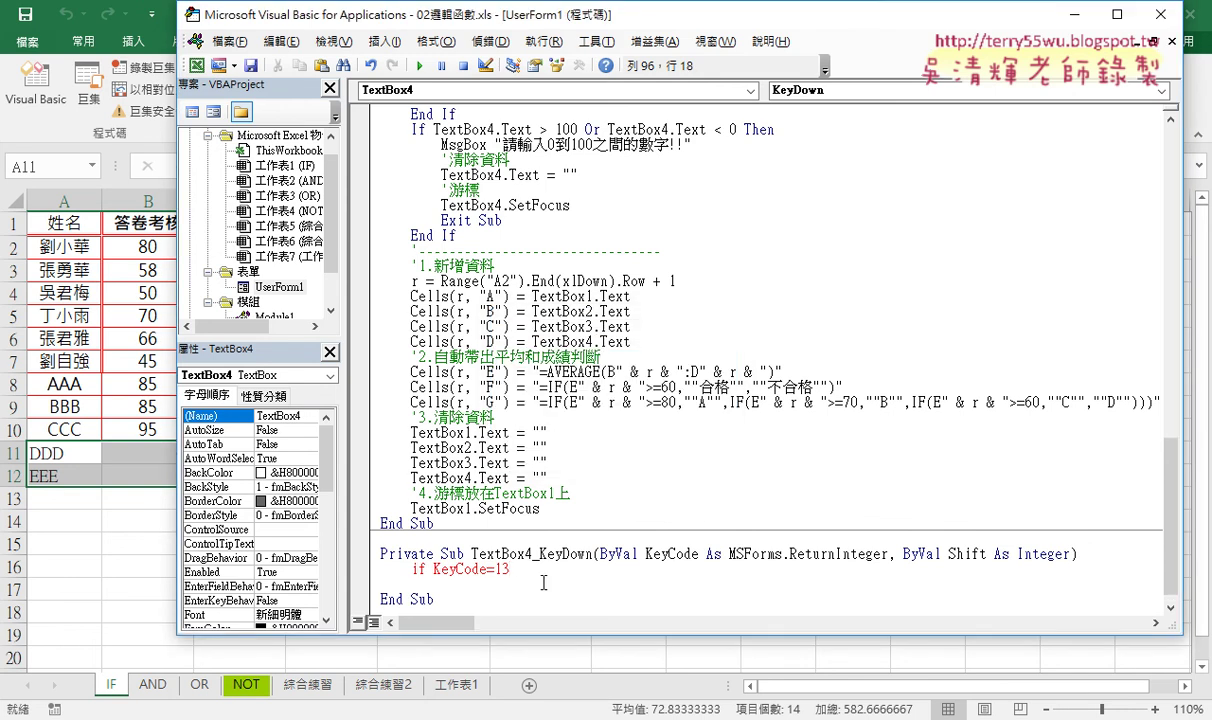
type("then")
key("Return")
key("Return")
type("en")
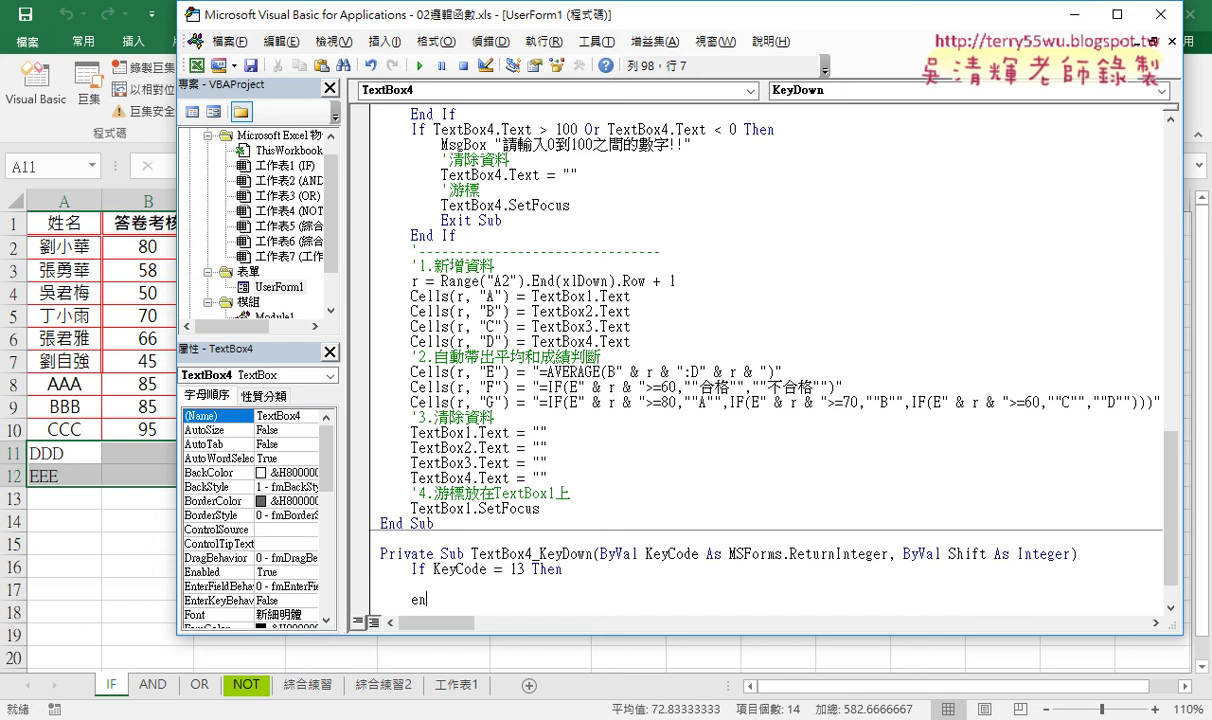
type("d if")
key("Up")
key("Tab")
- Copy the name CommandButton1_Click from its Sub header
scroll(528, 506, "up", 2)
scroll(562, 524, "up", 6)
scroll(562, 524, "up", 2)
scroll(562, 524, "up", 4)
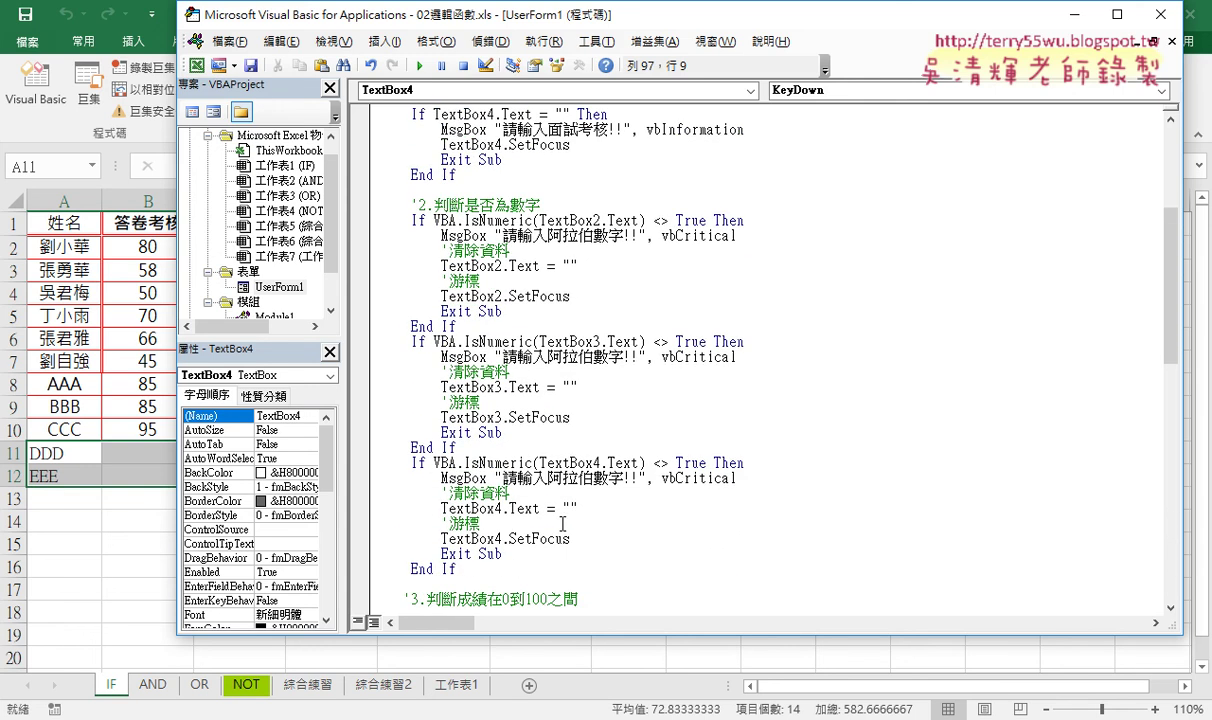
scroll(562, 523, "up", 6)
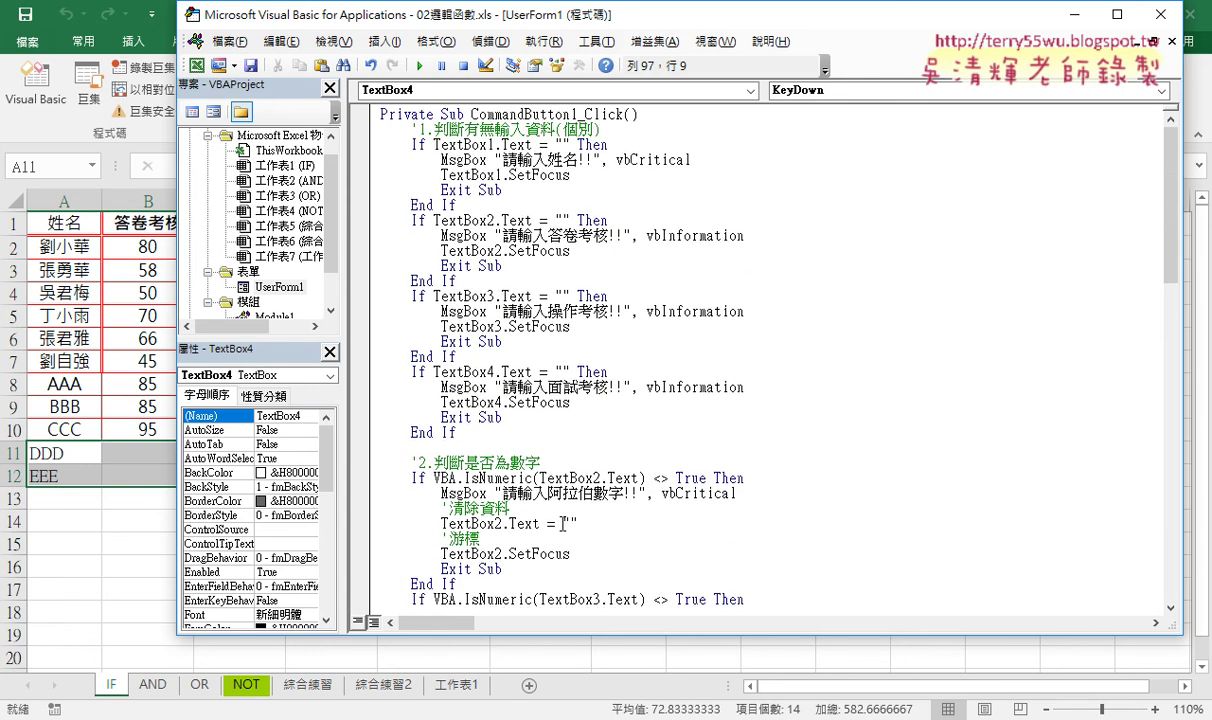
left_click(474, 114)
left_click_drag(474, 114, 570, 114)
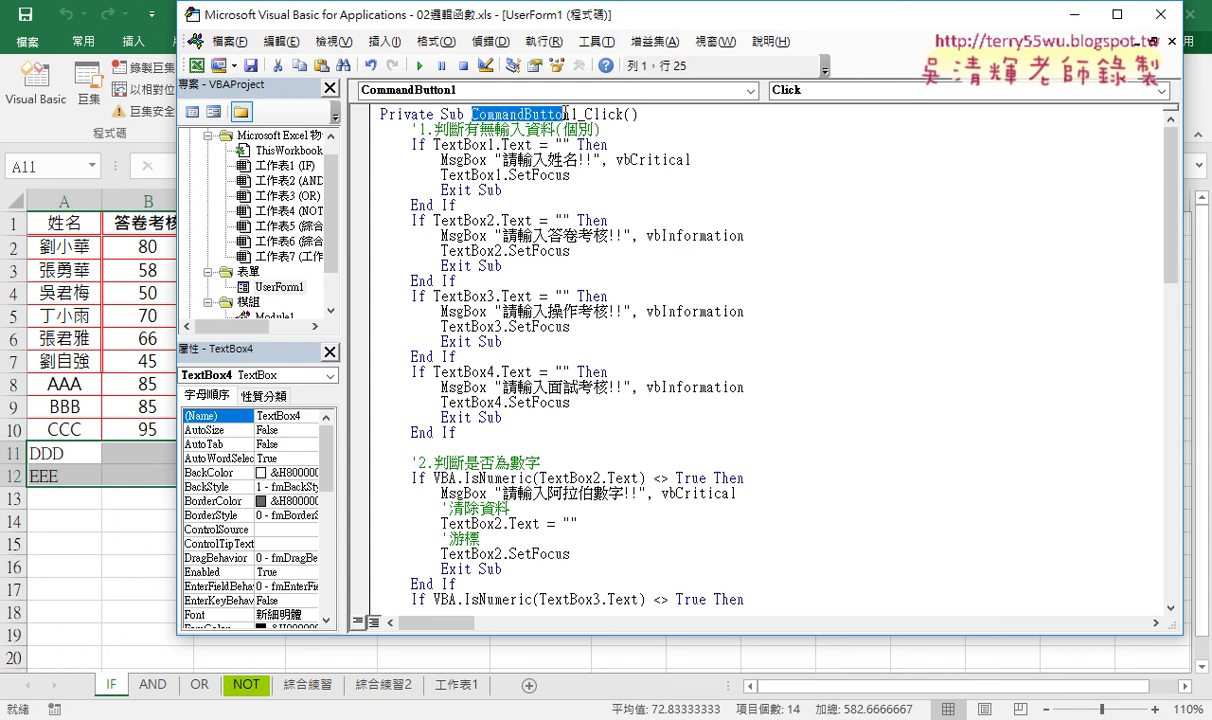
left_click_drag(472, 114, 588, 116)
right_click(585, 116)
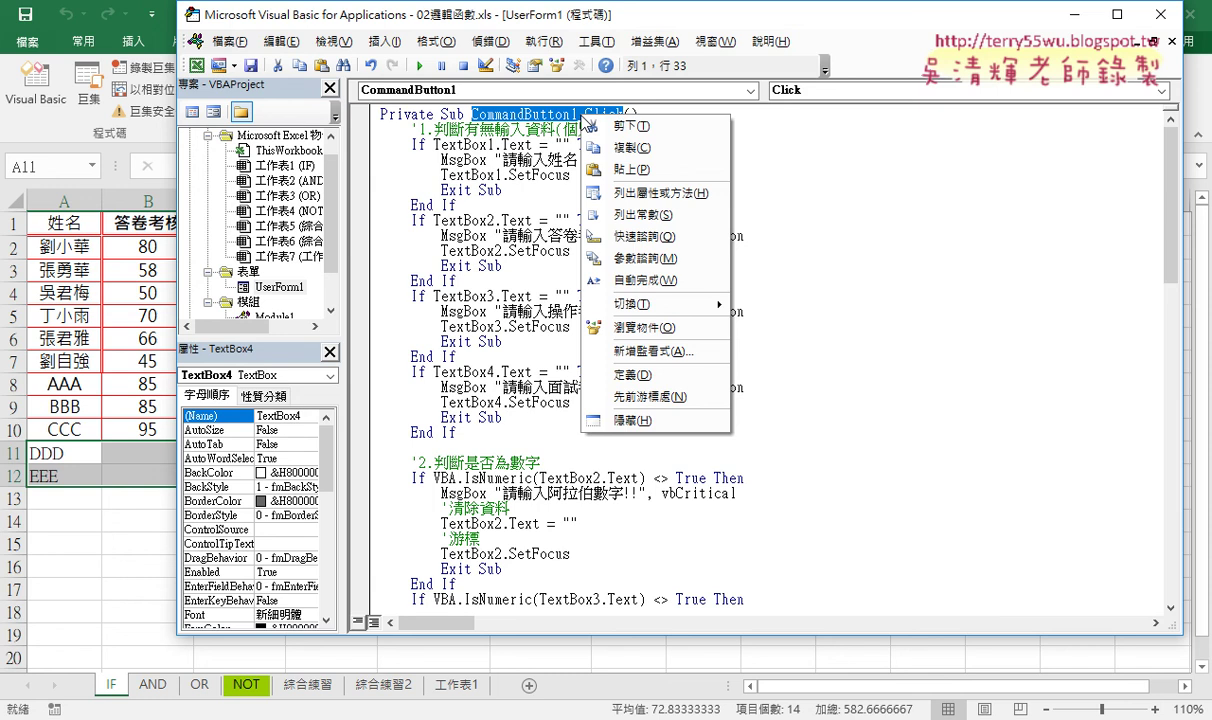
left_click(577, 140)
- Add Call CommandButton1_Click inside the If KeyCode = 13 block
scroll(652, 470, "down", 7)
scroll(652, 470, "down", 7)
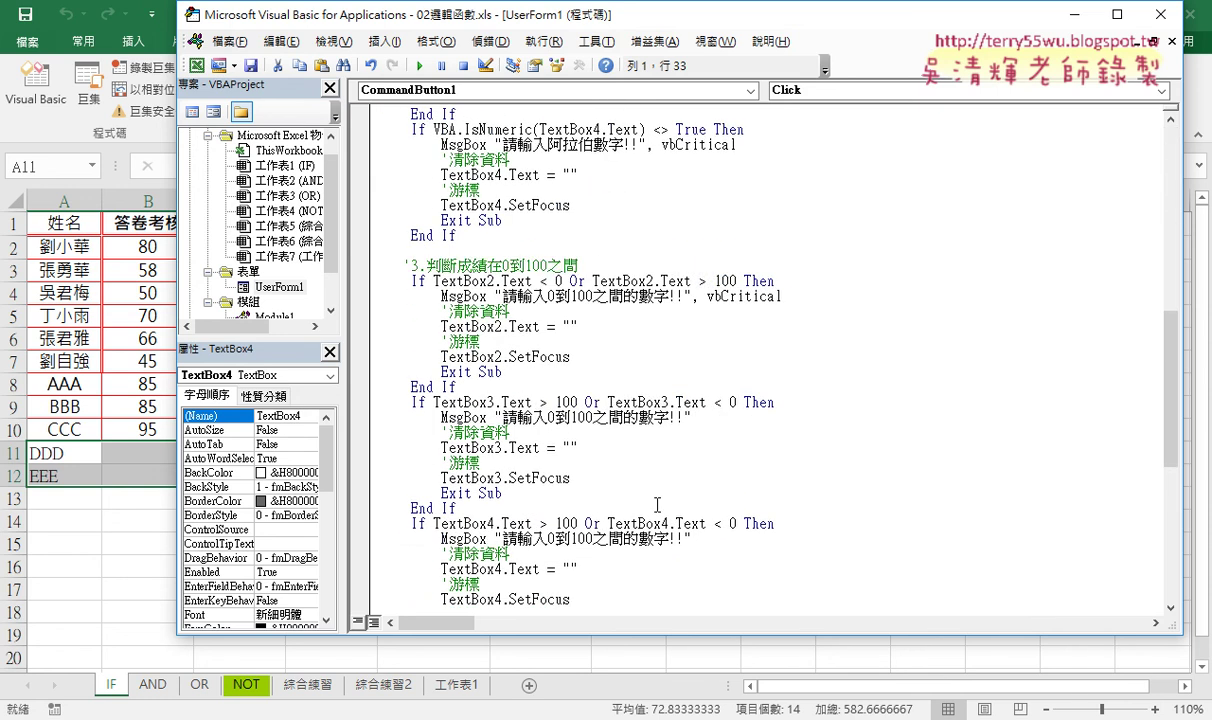
scroll(655, 490, "down", 7)
scroll(657, 505, "down", 6)
left_click(458, 537)
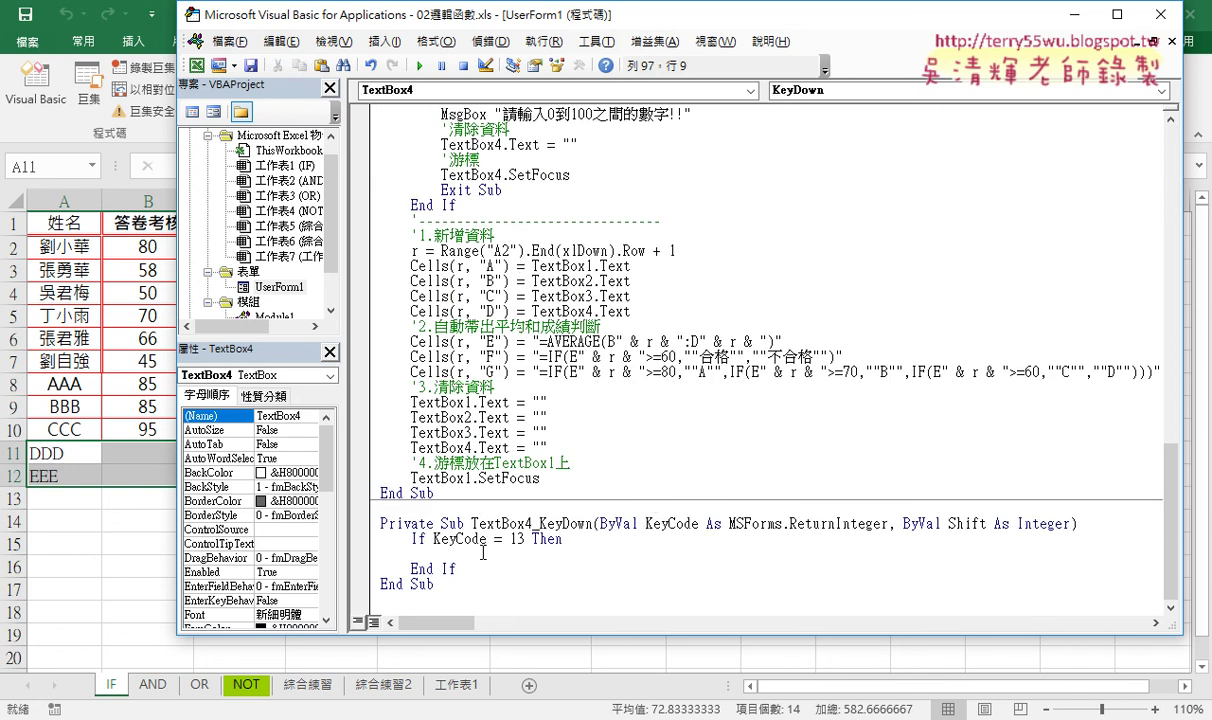
type("cal")
type("l ")
type("CommandButton1_Click")
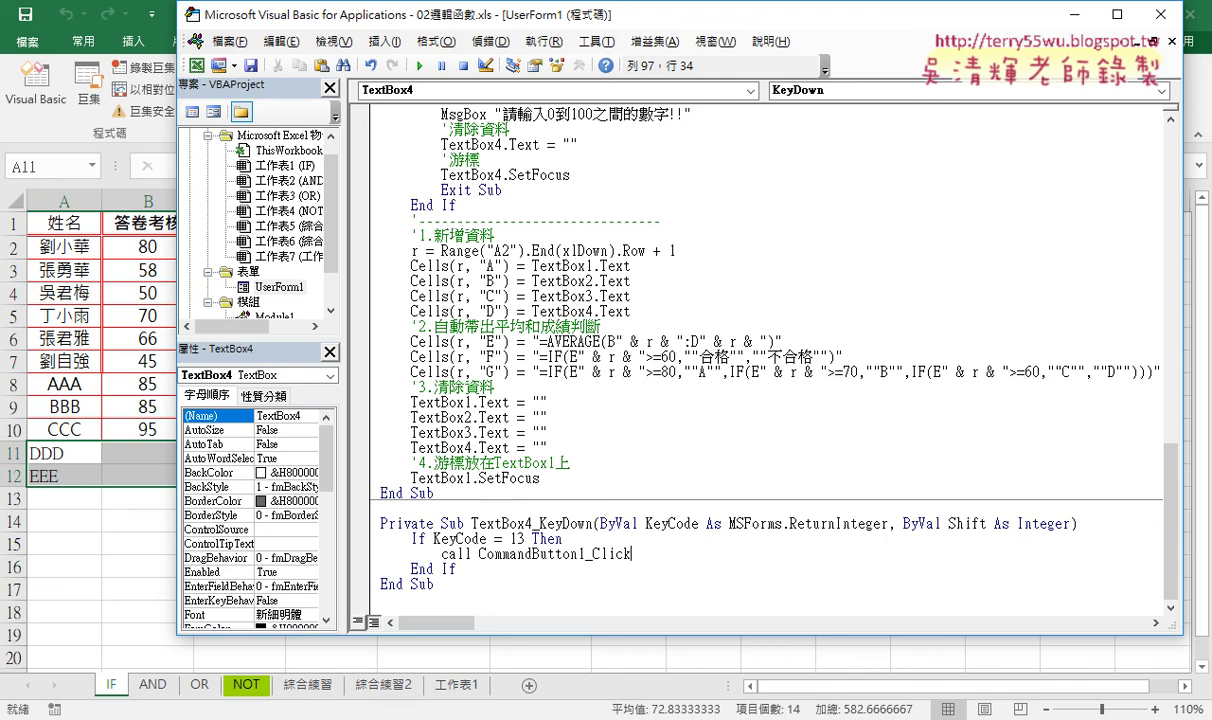
left_click(622, 462)
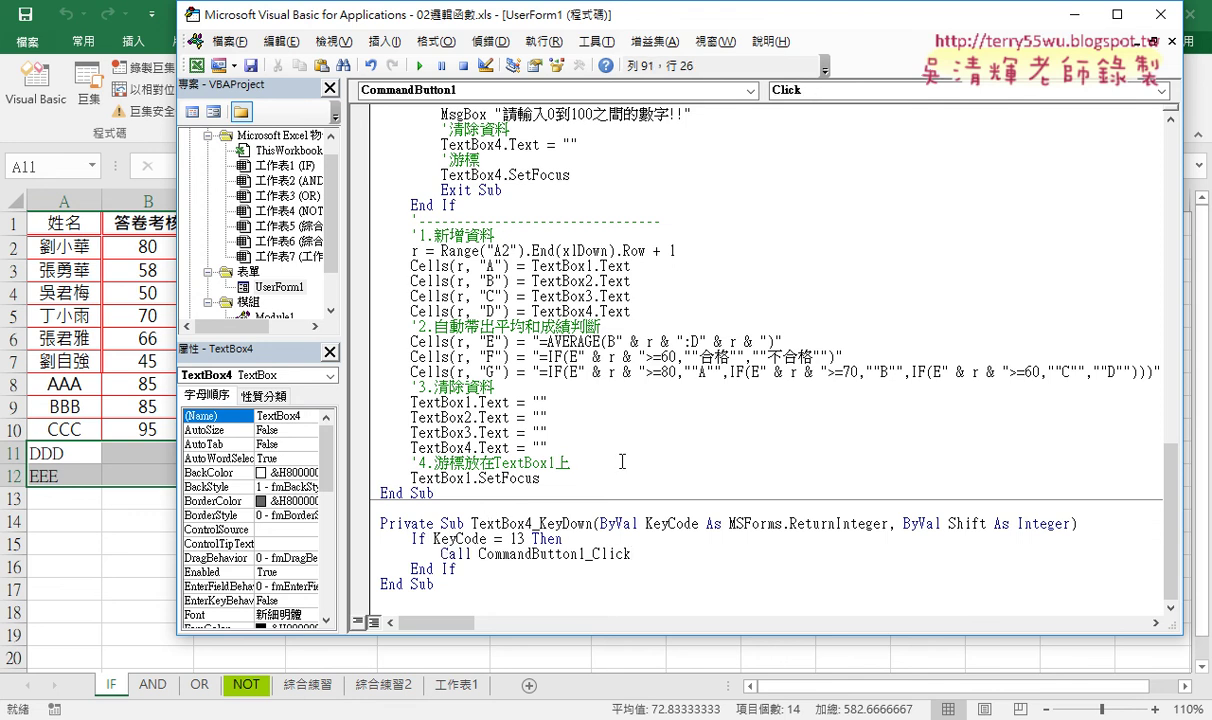
- Run the grade form and add student FFF with scores 85, 96 and 87 as row 13
left_click(418, 65)
left_click_drag(622, 233, 840, 118)
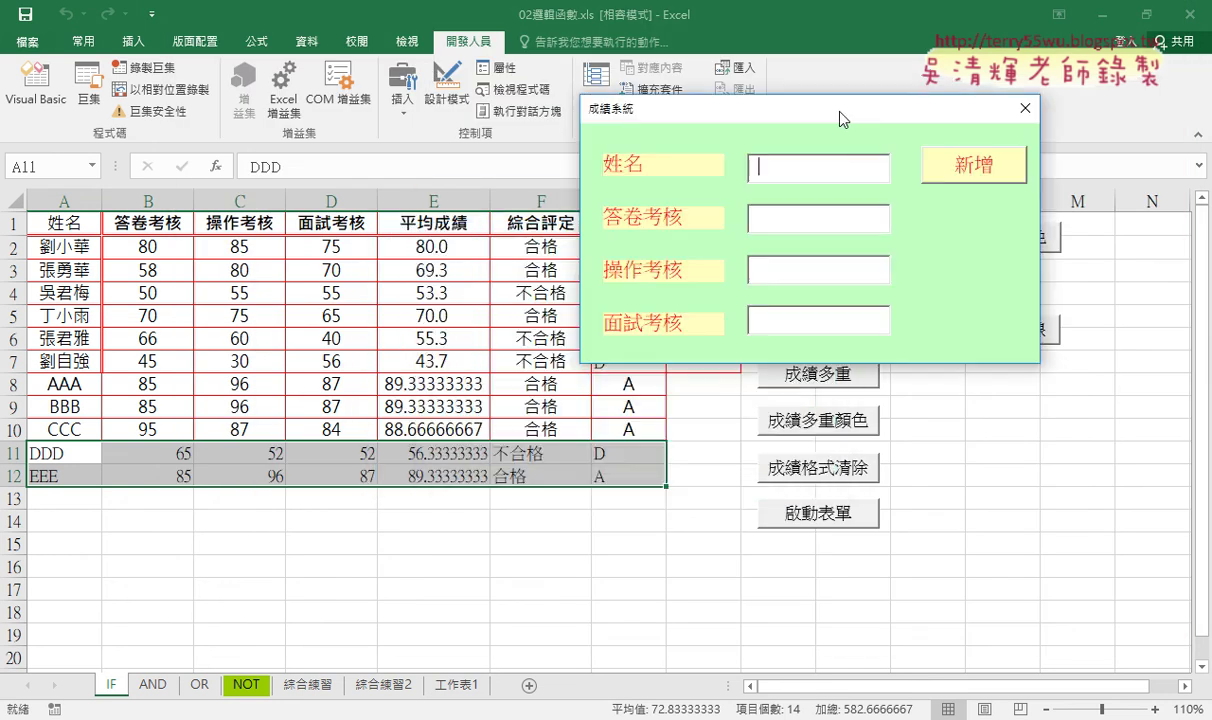
type("FFF")
key("Tab")
type("85")
key("Tab")
type("9")
type("6")
key("Tab")
type("87")
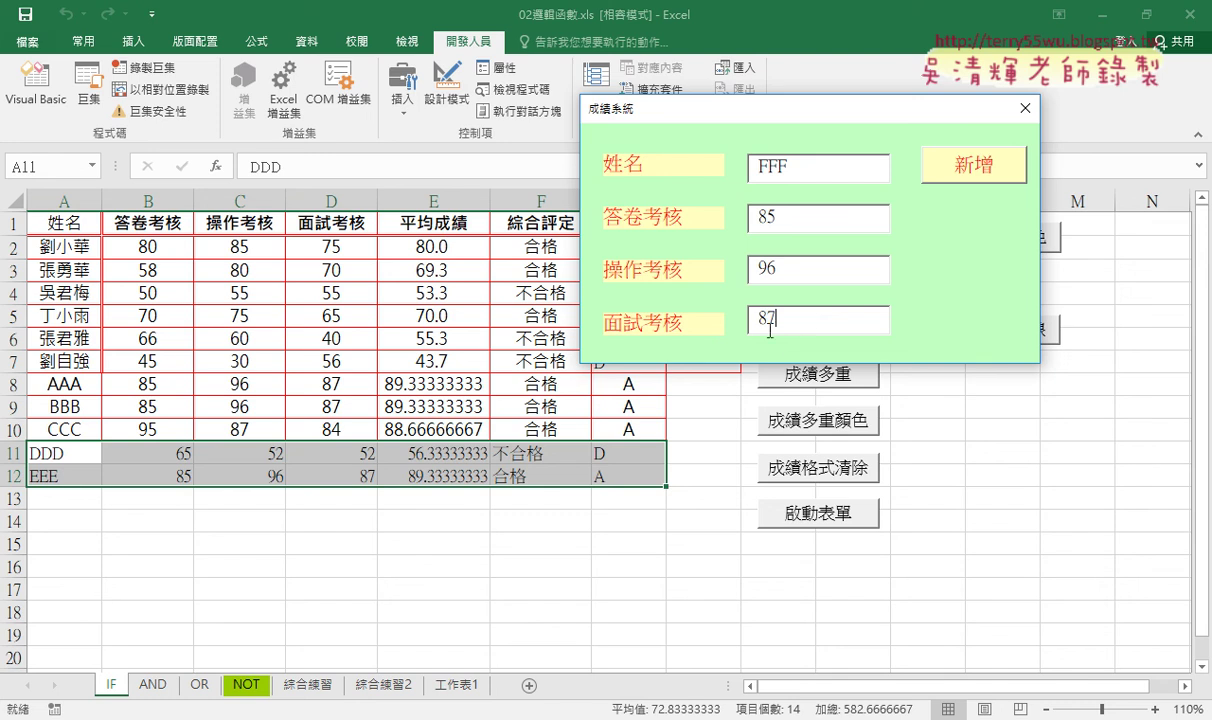
left_click(970, 172)
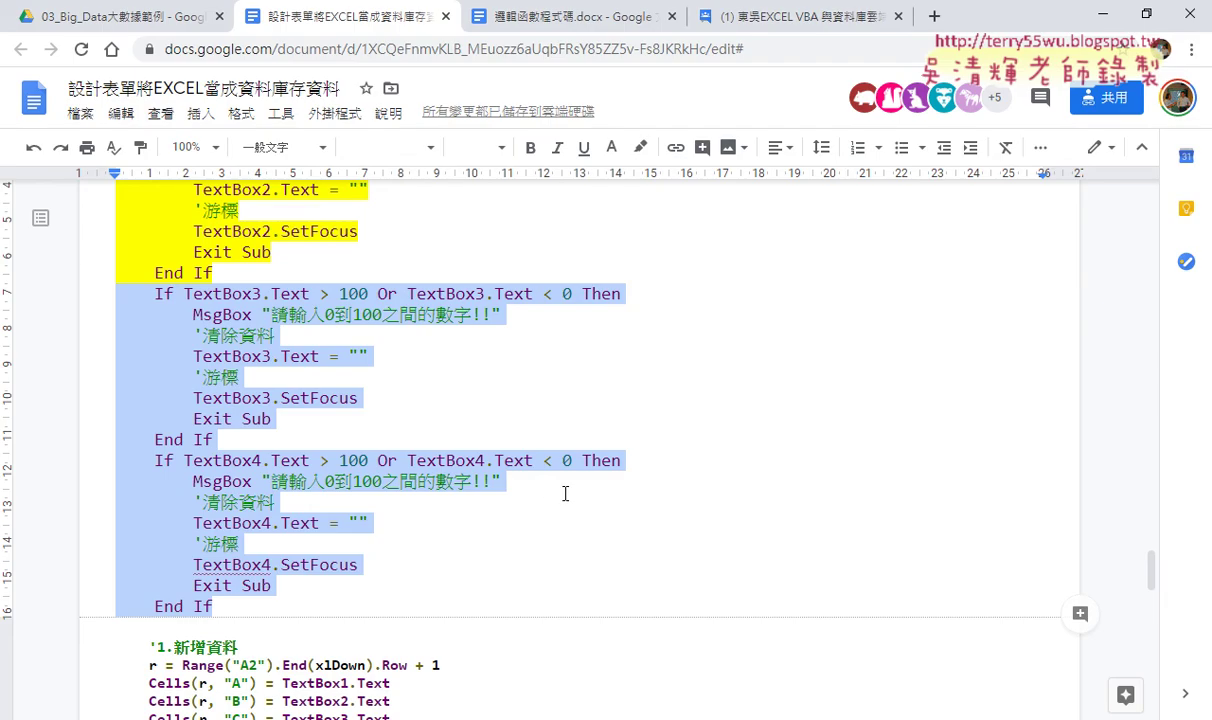
- In the notes' Enter-key section, highlight KeyDown in TextBox4_KeyDown yellow
scroll(565, 493, "down", 2)
scroll(565, 493, "down", 3)
scroll(565, 493, "down", 4)
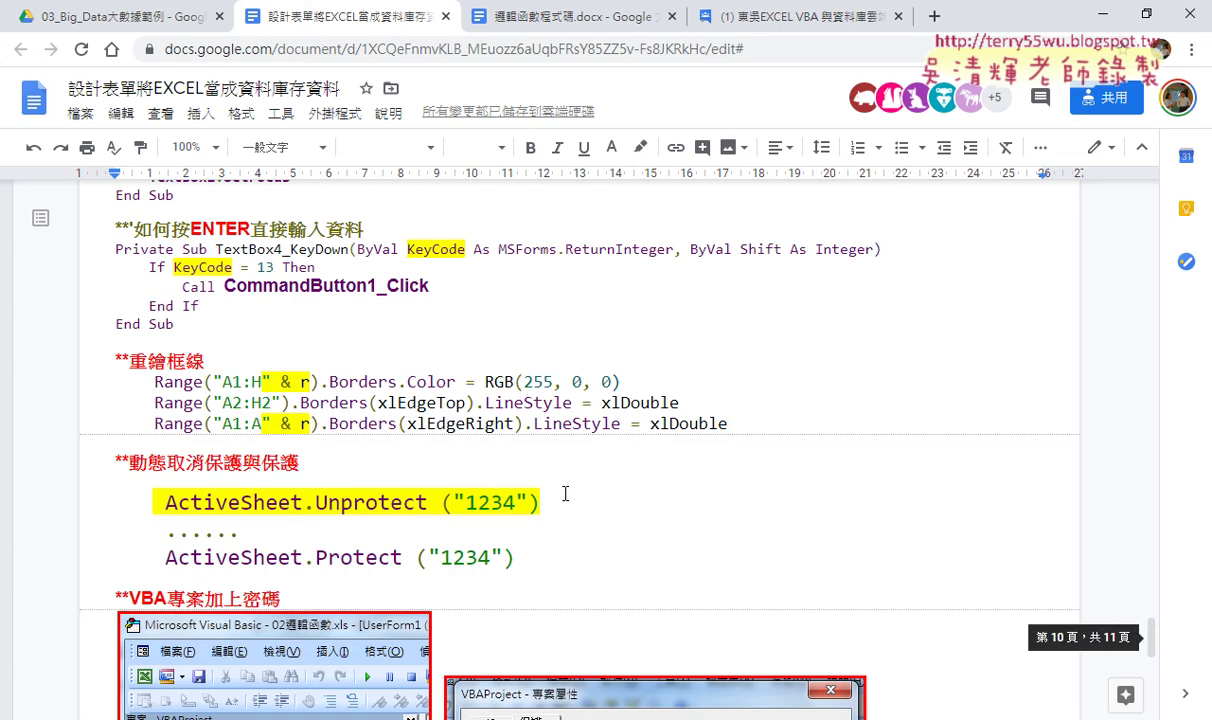
left_click_drag(190, 229, 250, 229)
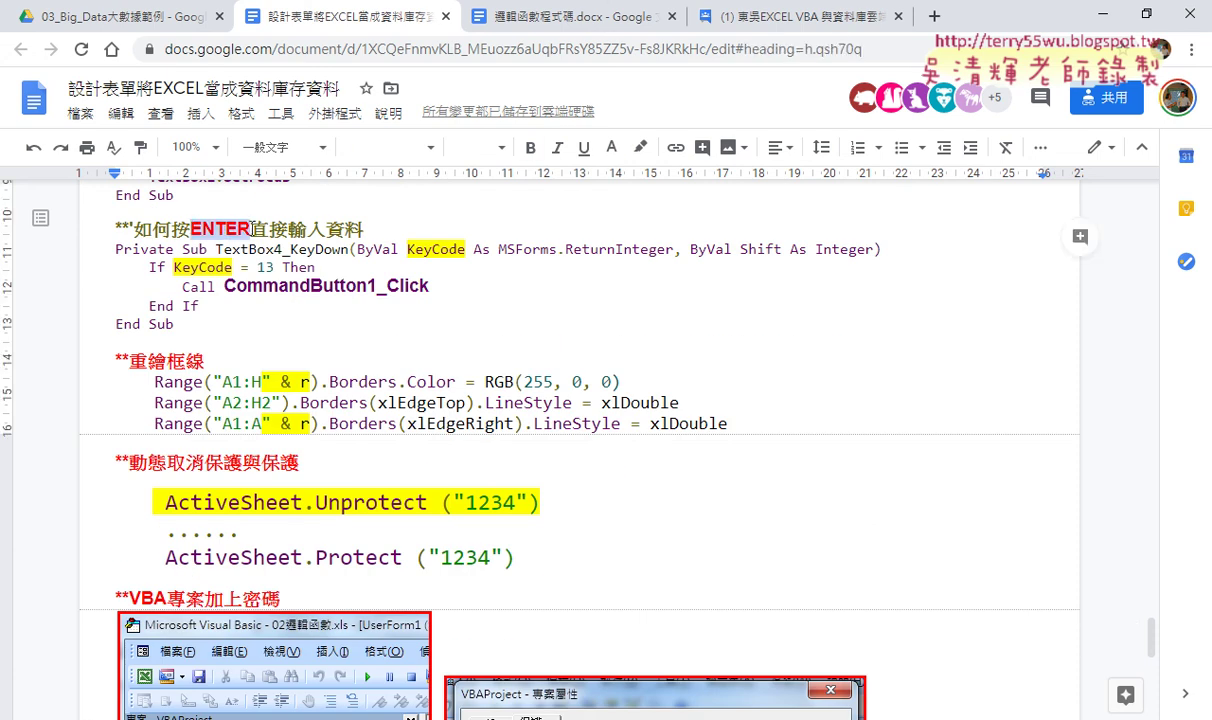
mouse_move(428, 300)
left_mouse_down()
mouse_move(153, 291)
mouse_move(87, 262)
left_mouse_up()
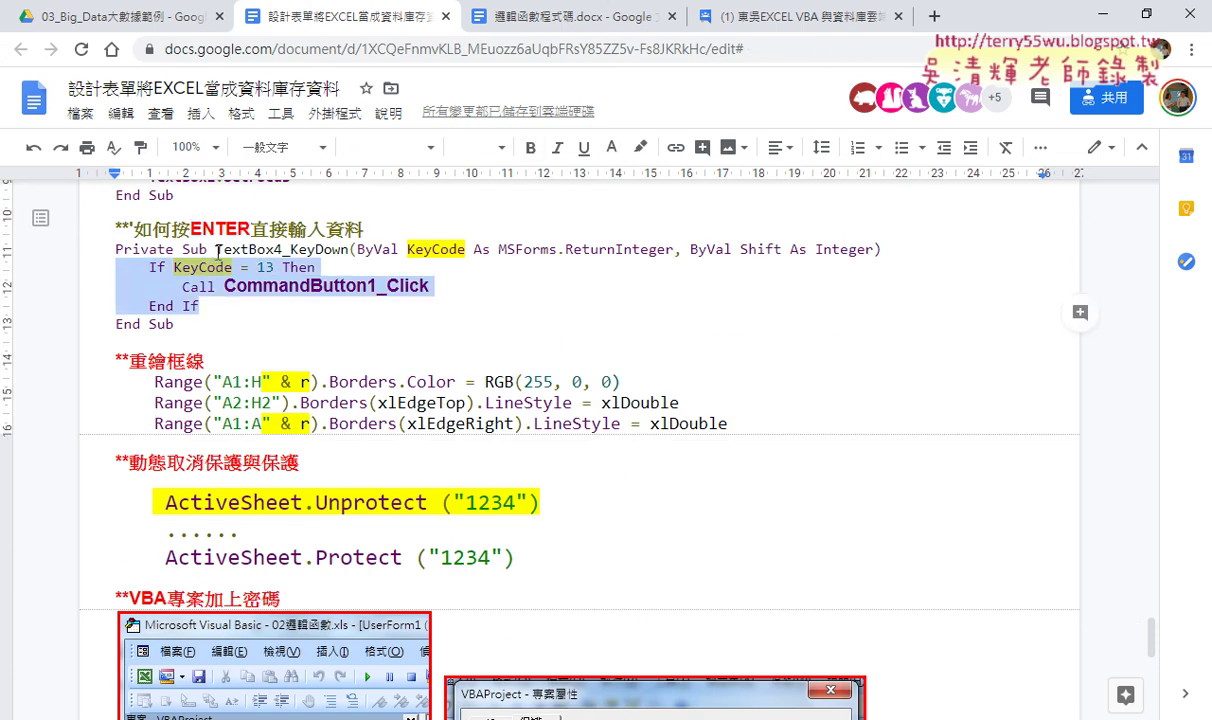
double_click(292, 249)
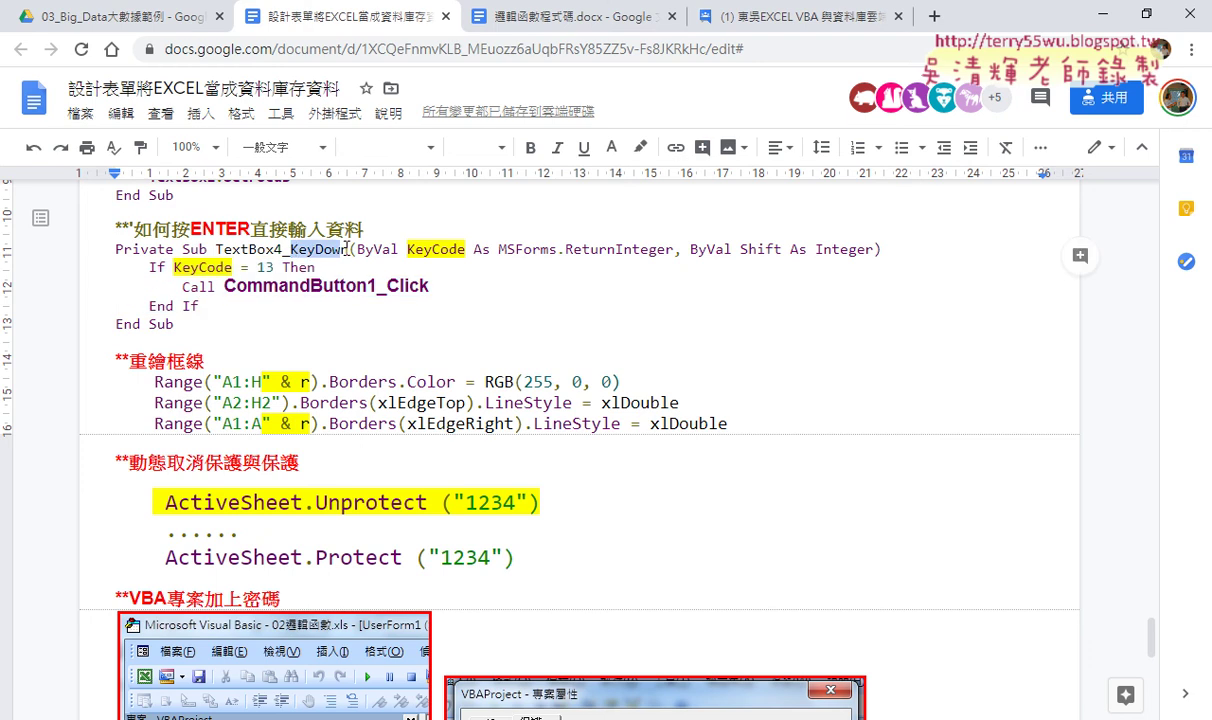
left_click(640, 147)
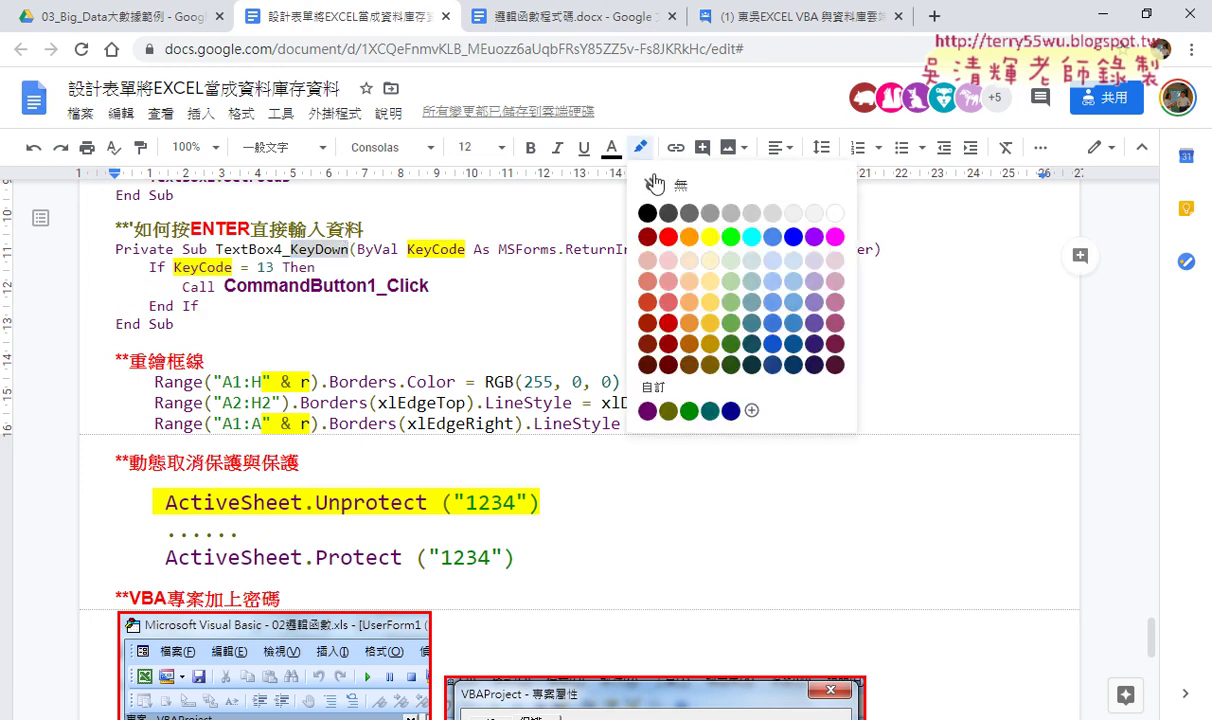
left_click(704, 234)
left_click(686, 288)
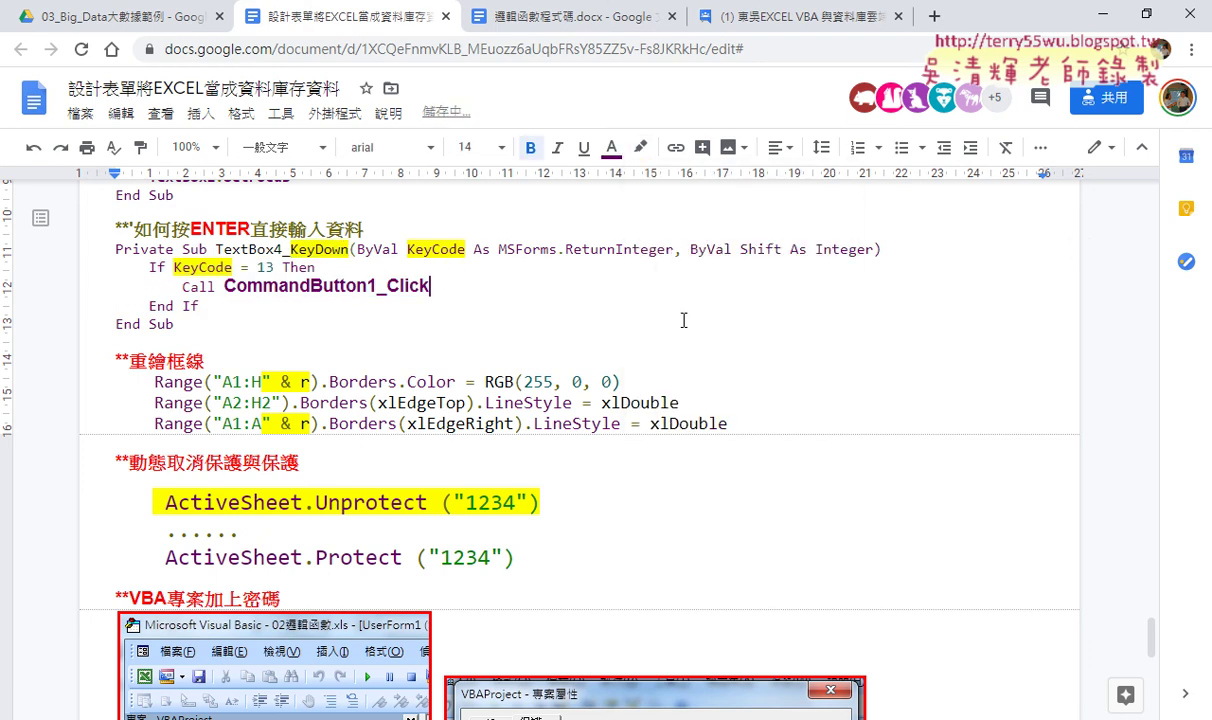